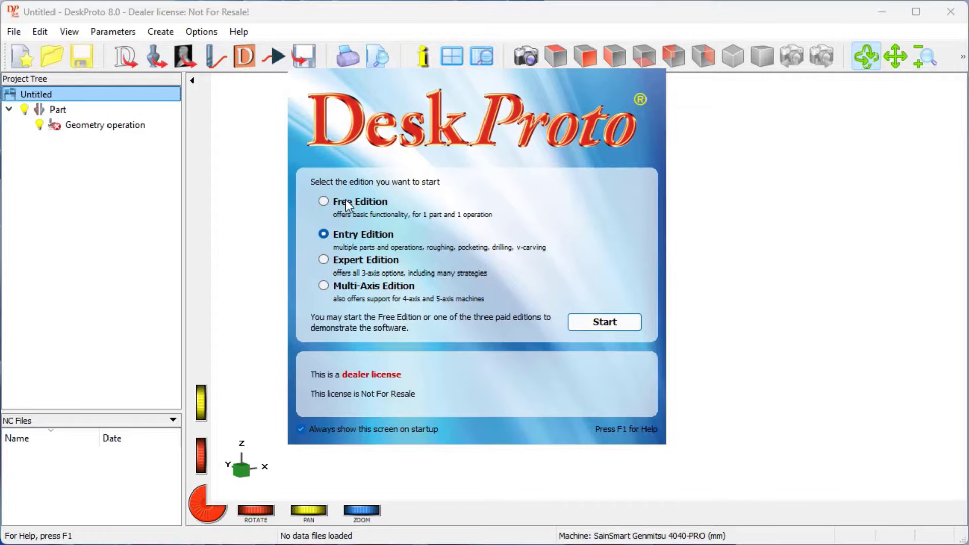
# Step: Start the Entry Edition and load CNC-TimesNewRoman-withFrame.svg from the Desktop as a 2D vector project
pyautogui.click(612, 321)
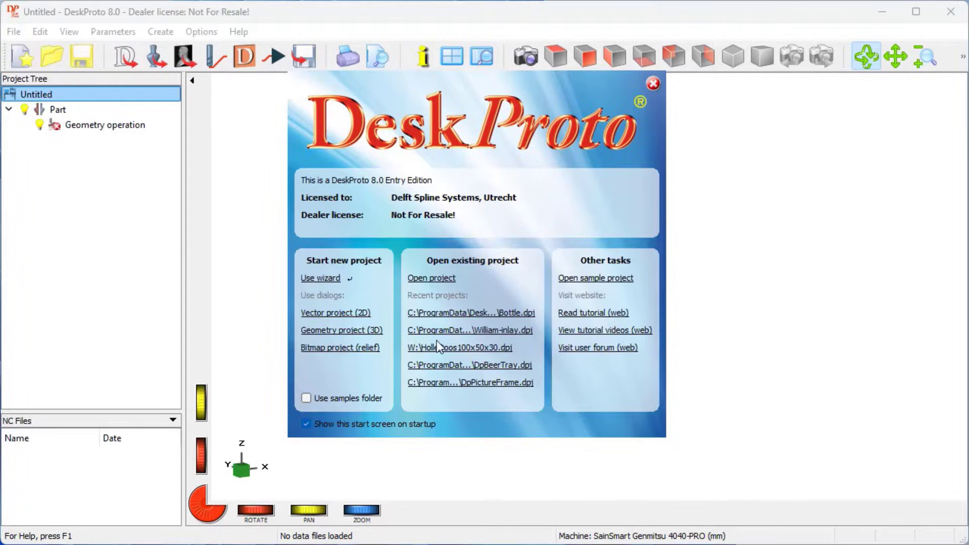
pyautogui.click(331, 315)
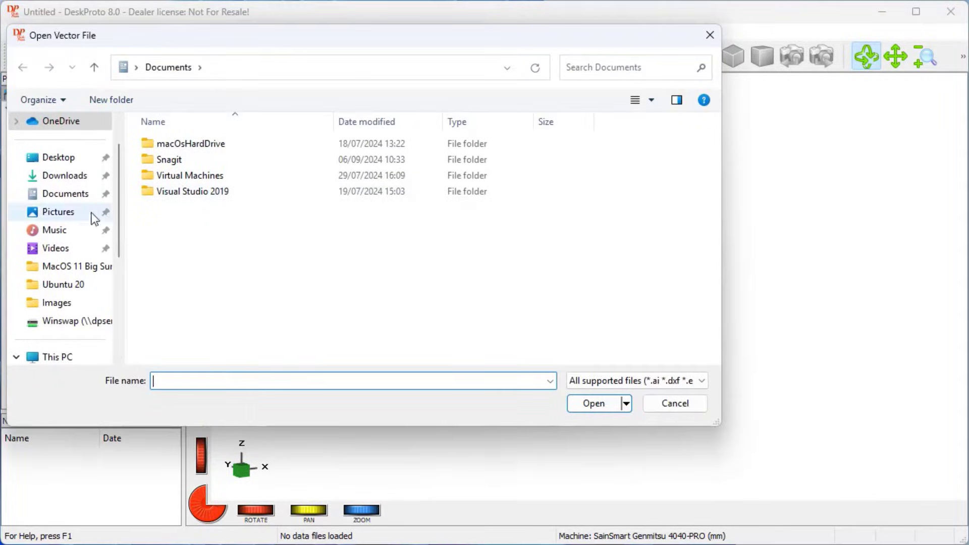
pyautogui.moveTo(60, 227)
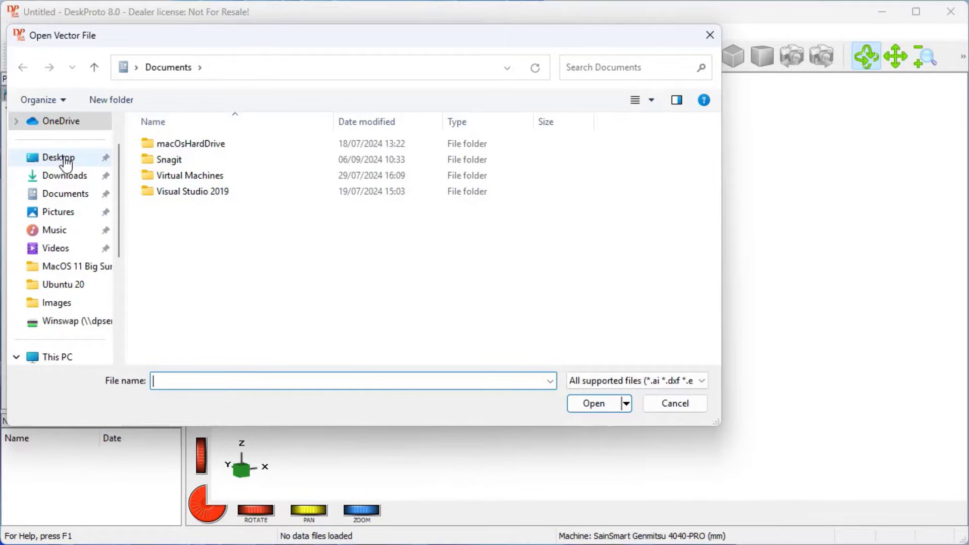
pyautogui.click(58, 158)
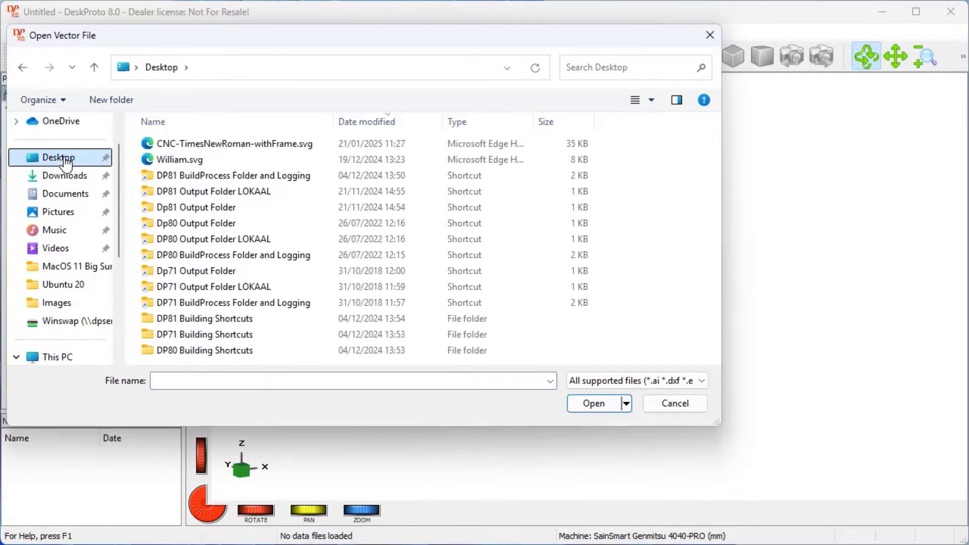
pyautogui.click(205, 150)
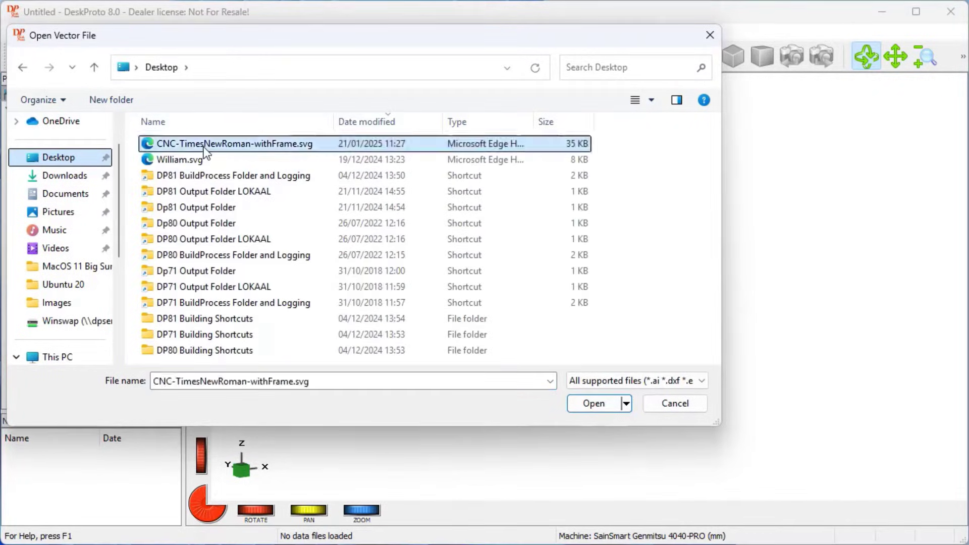
pyautogui.click(595, 403)
pyautogui.moveTo(592, 326); pyautogui.dragTo(586, 382)
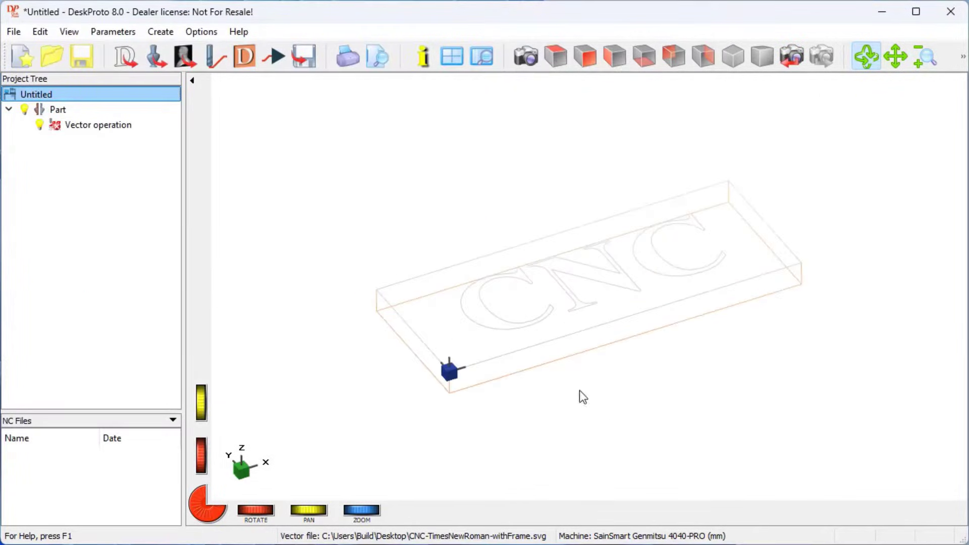
pyautogui.scroll(2, 608, 294)
pyautogui.scroll(3, 610, 293)
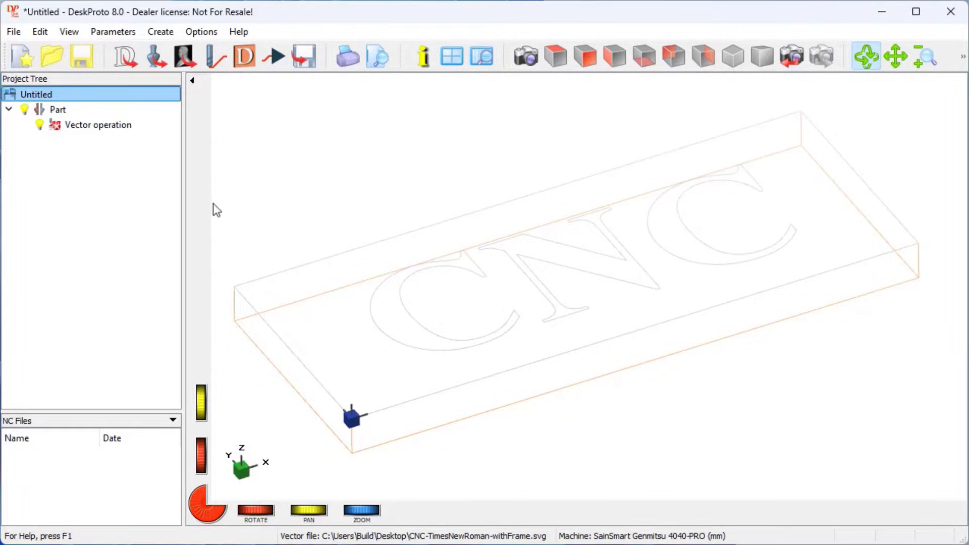
pyautogui.click(239, 32)
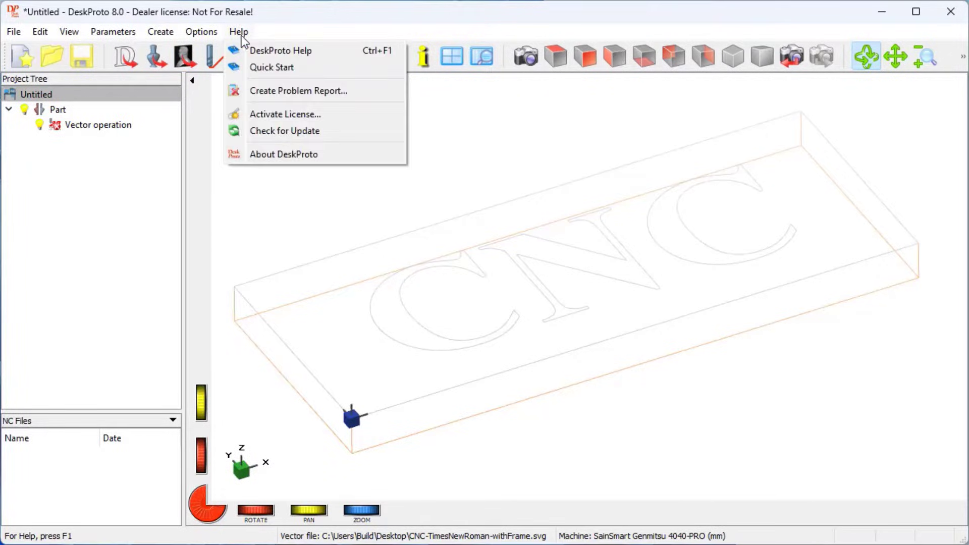
pyautogui.click(270, 155)
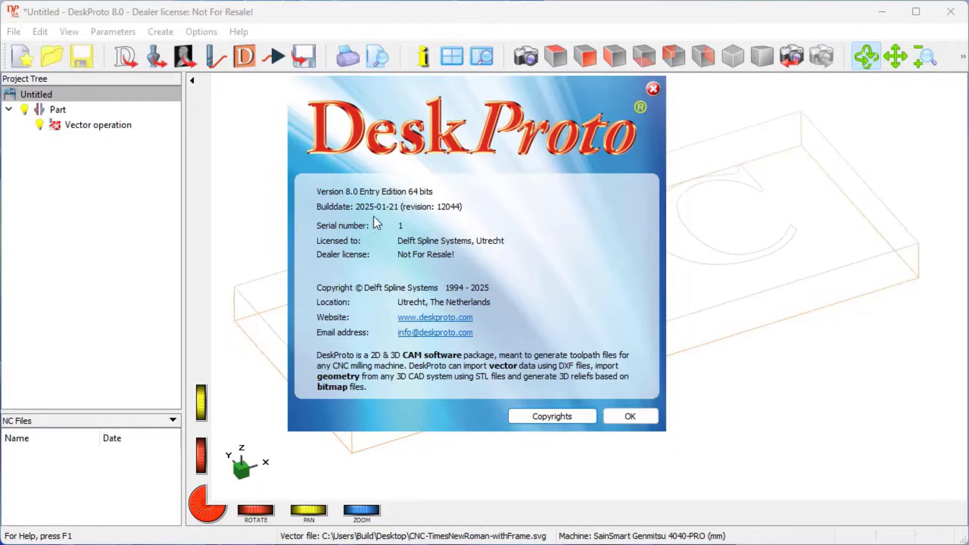
pyautogui.click(648, 418)
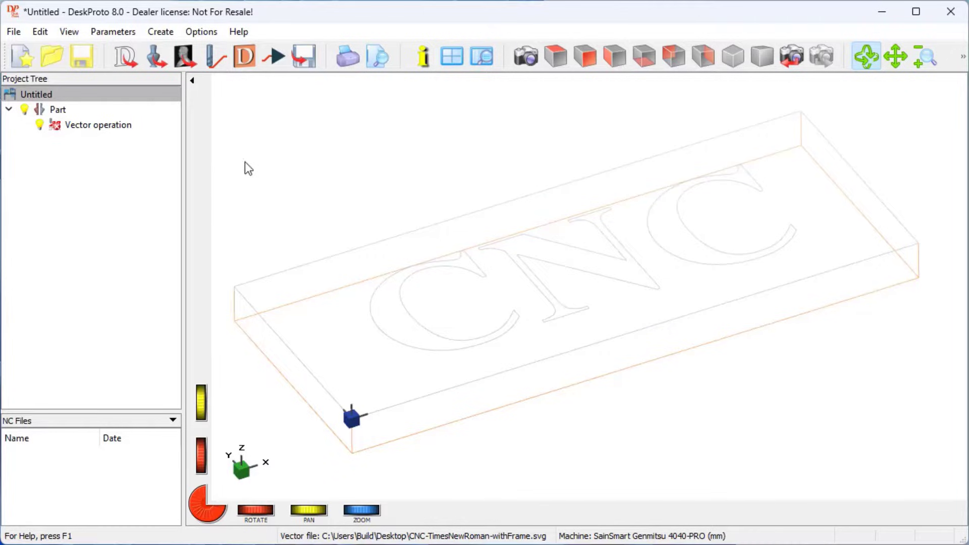
pyautogui.click(51, 98)
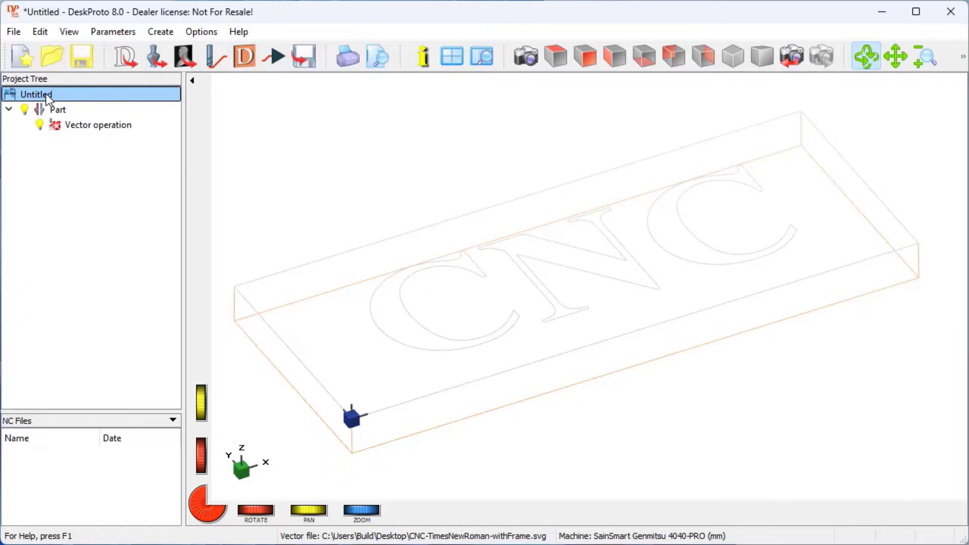
pyautogui.doubleClick(46, 93)
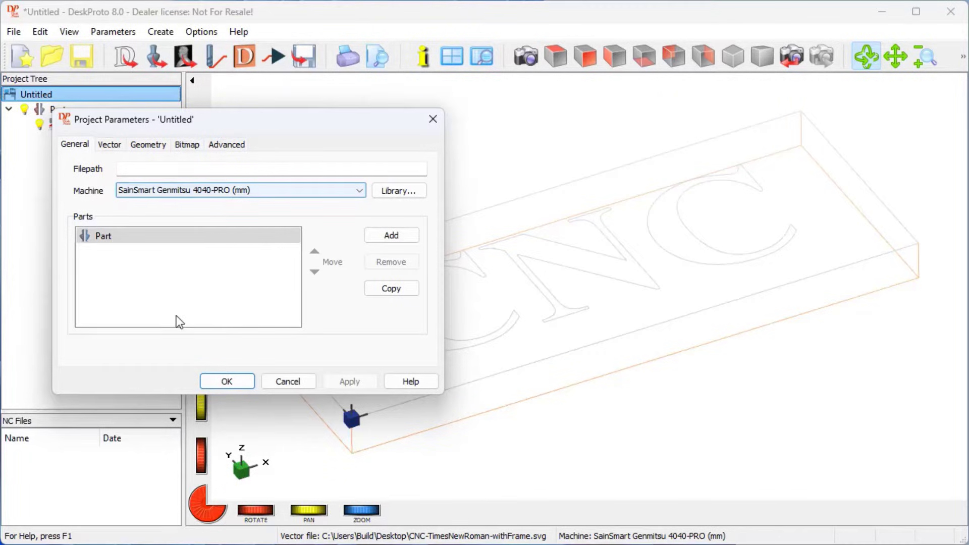
pyautogui.click(227, 381)
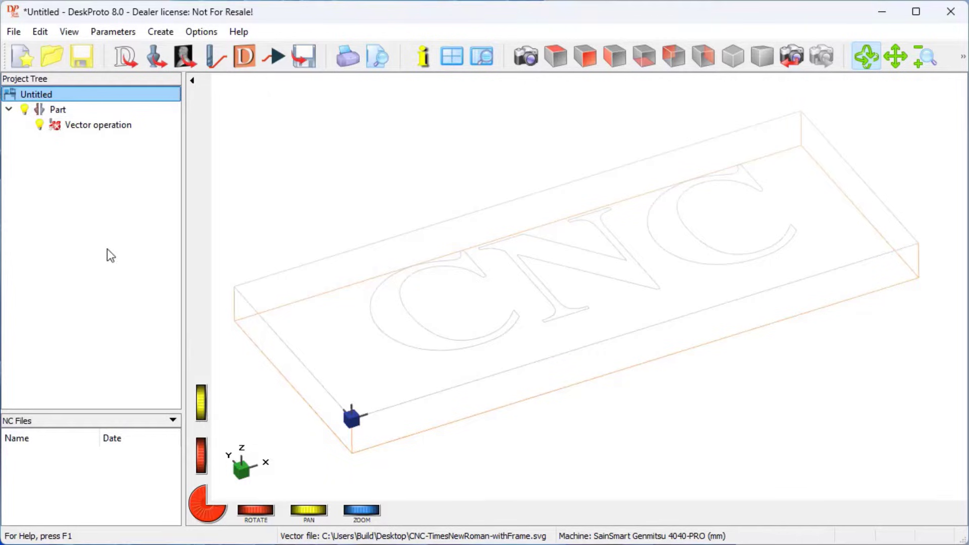
# Step: Name the part Base, set a custom 150 × 60 × 20 mm block, and dismiss the warning
pyautogui.doubleClick(65, 116)
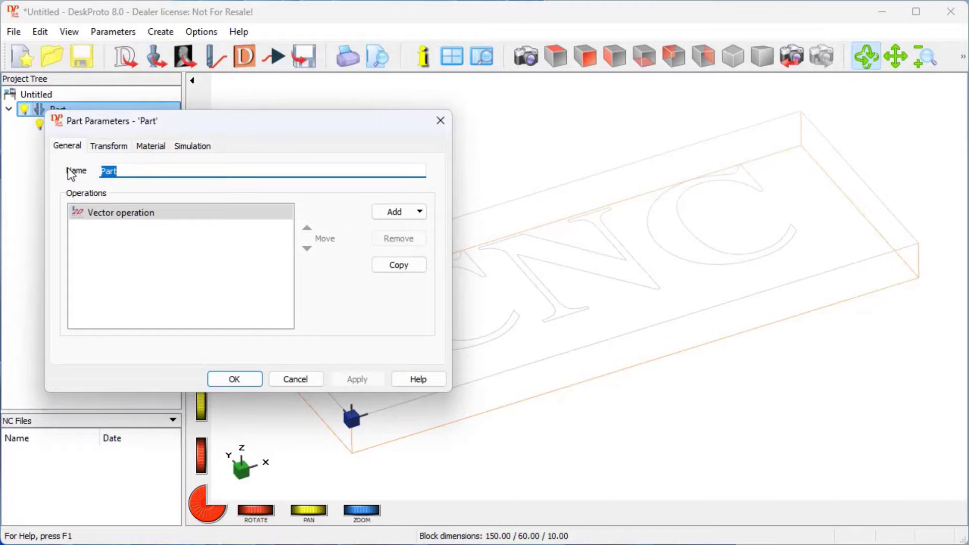
pyautogui.write('Base')
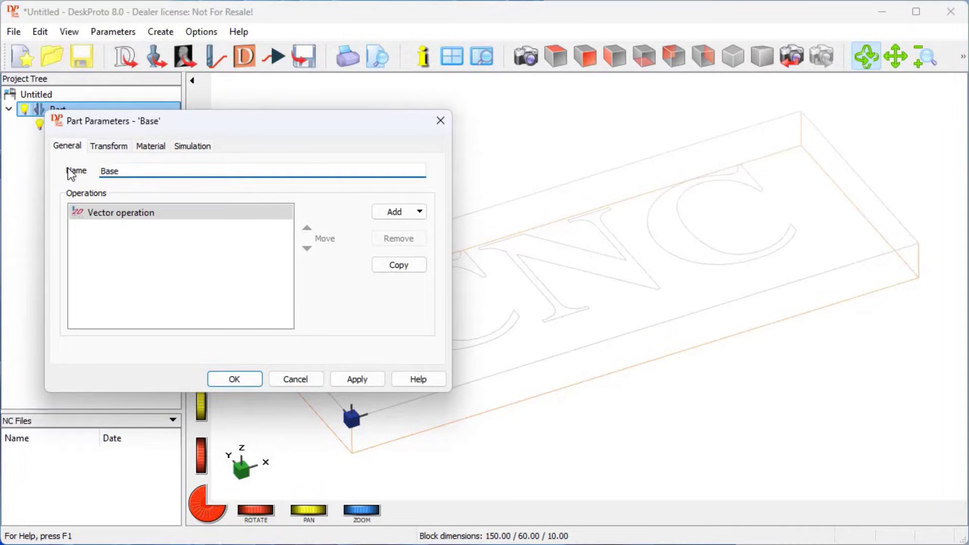
pyautogui.click(147, 146)
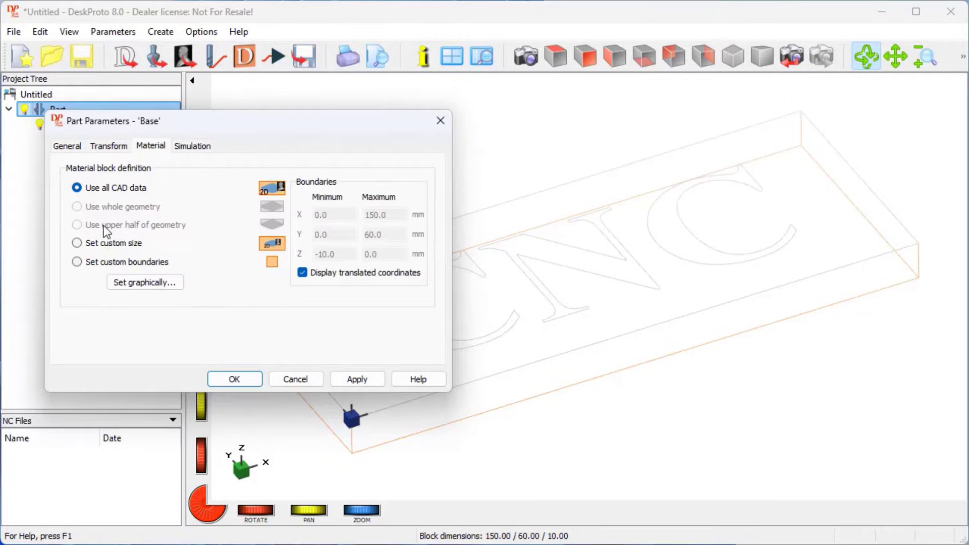
pyautogui.click(107, 246)
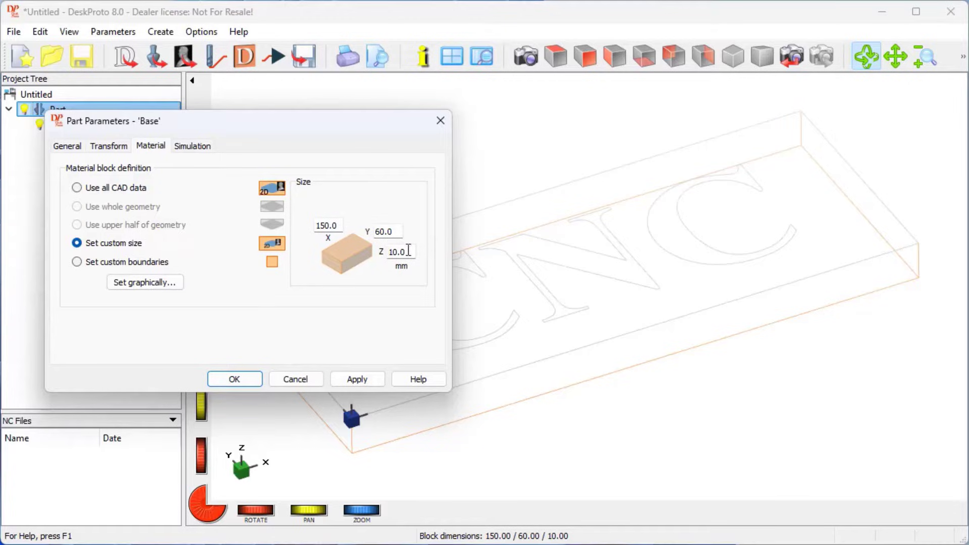
pyautogui.doubleClick(397, 253)
pyautogui.write('20')
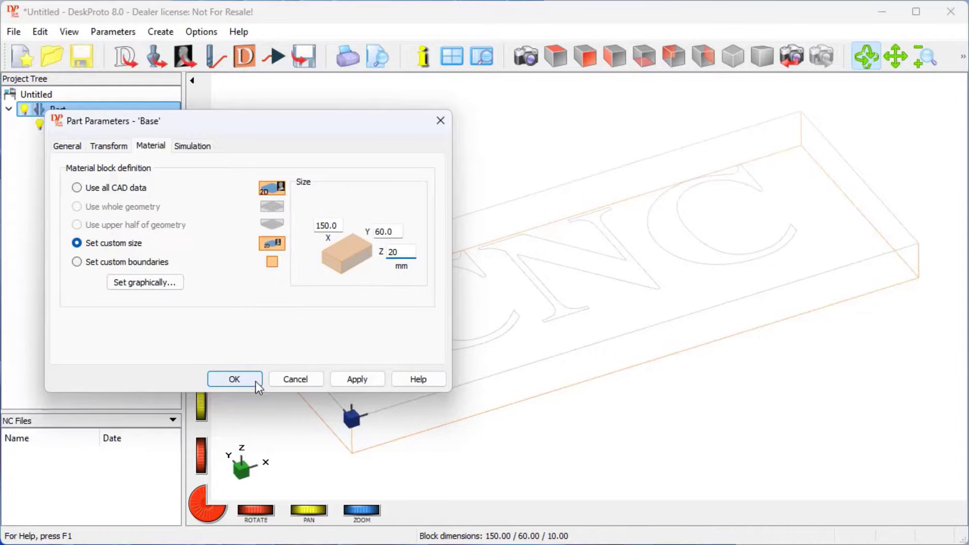
pyautogui.click(255, 381)
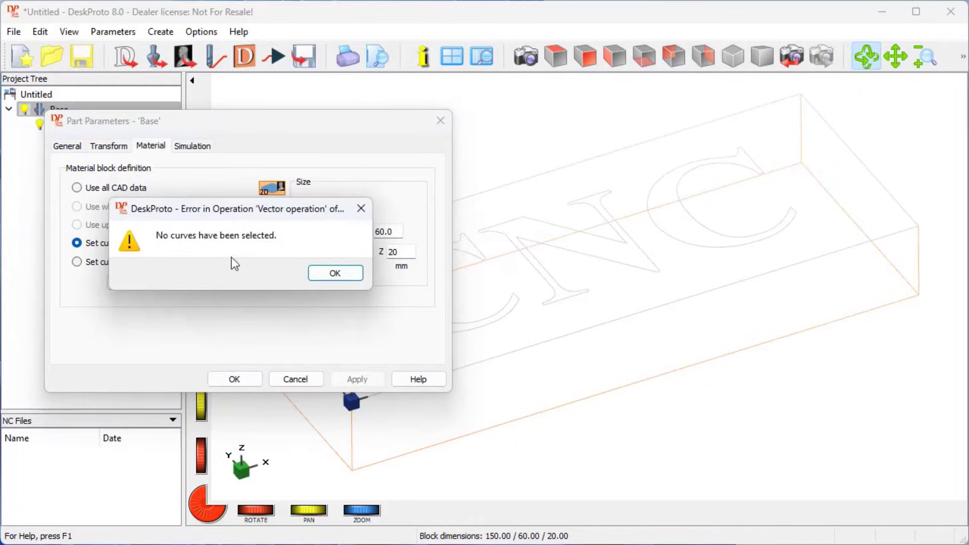
pyautogui.click(338, 273)
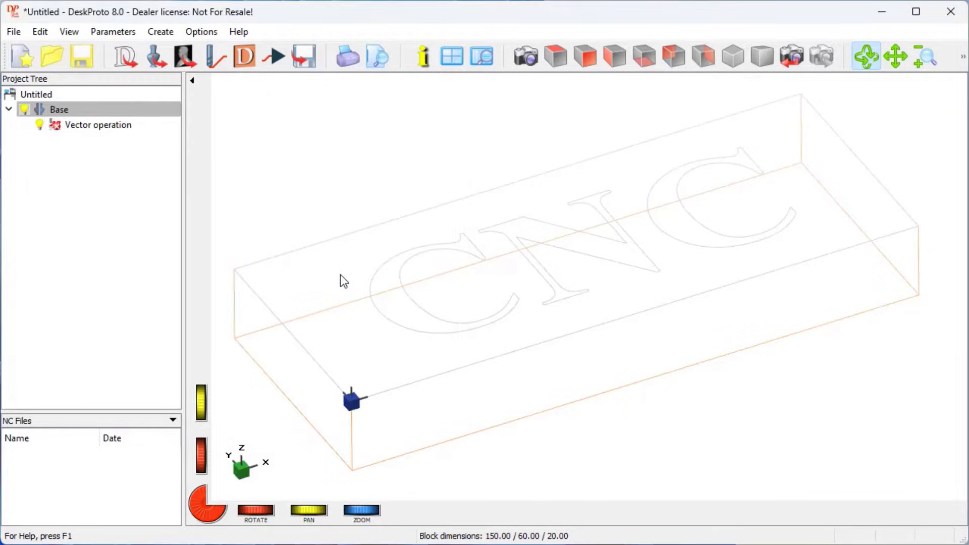
# Step: Rename the Vector operation to V-carve and assign the 'Conical, side angle 45 degrees, D 6 mm' cutter
pyautogui.doubleClick(97, 126)
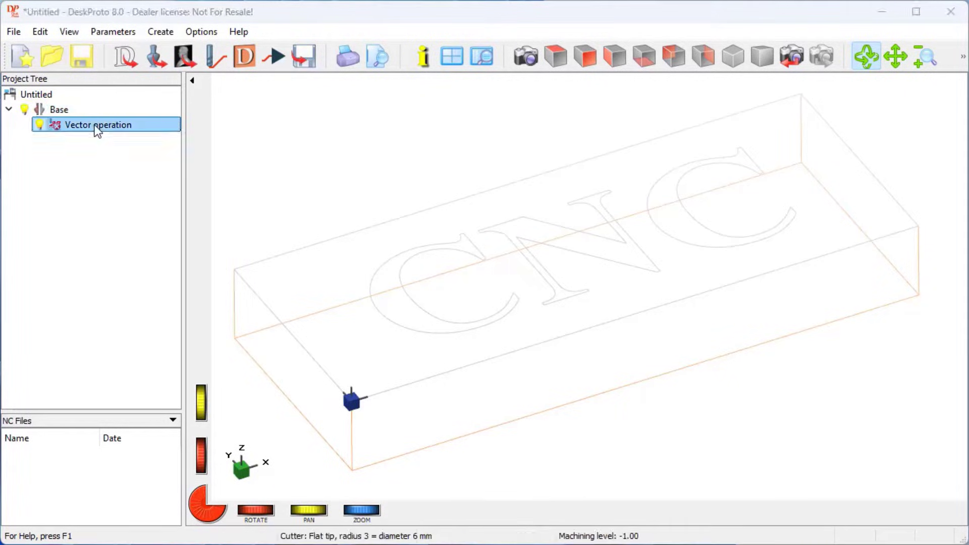
pyautogui.moveTo(122, 168); pyautogui.dragTo(197, 171)
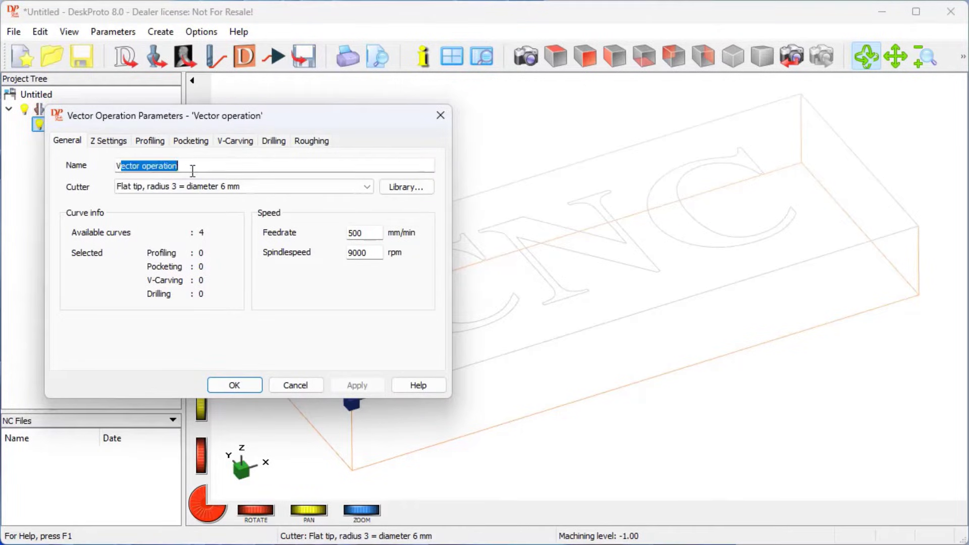
pyautogui.write('-carve')
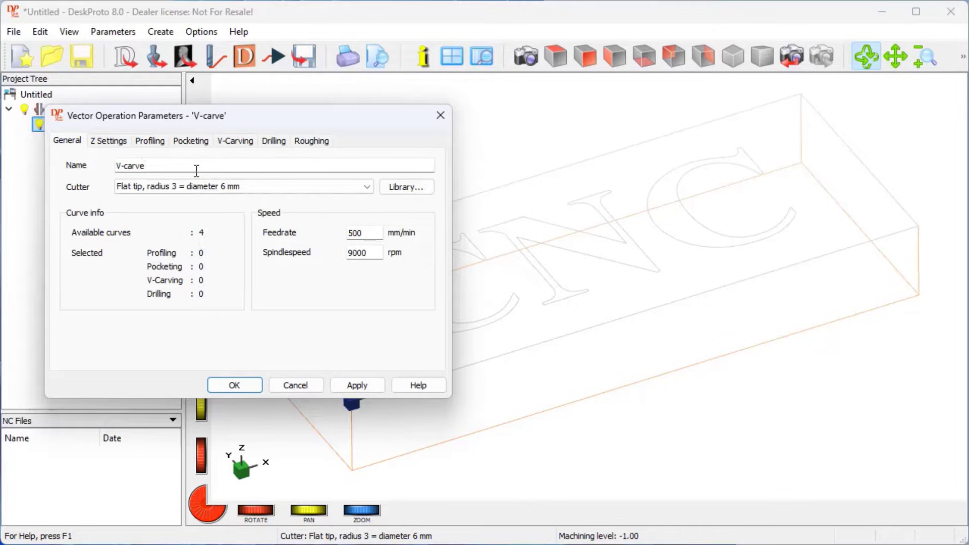
pyautogui.press('Tab')
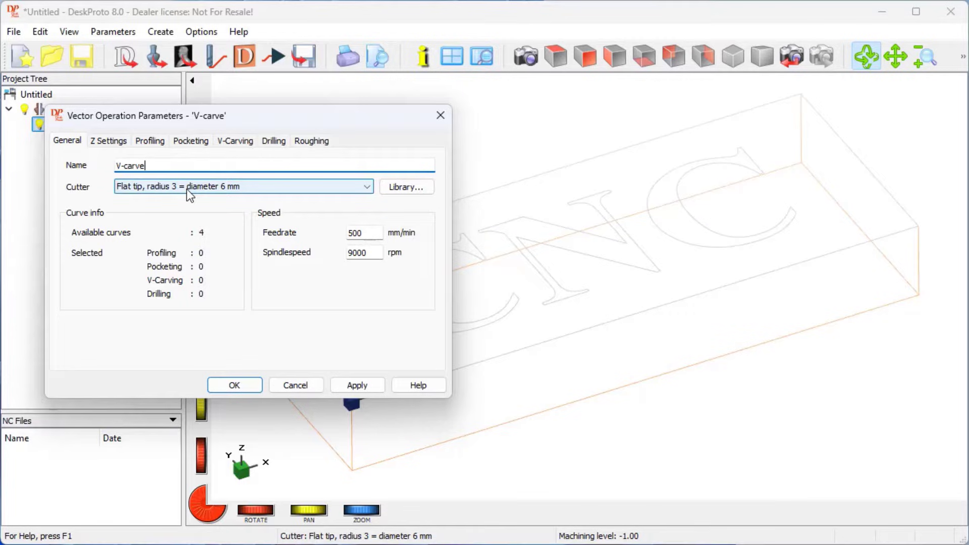
pyautogui.click(186, 191)
pyautogui.scroll(1, 184, 221)
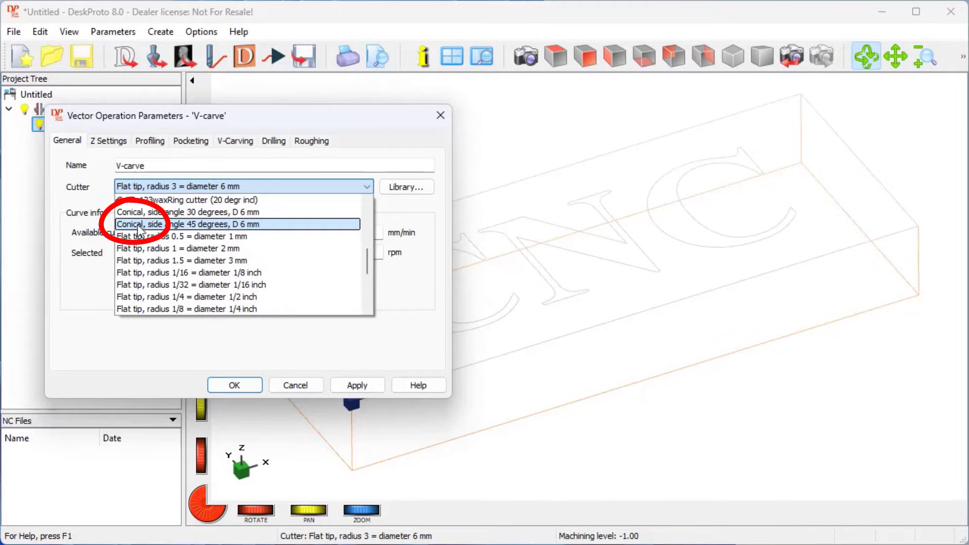
pyautogui.click(186, 226)
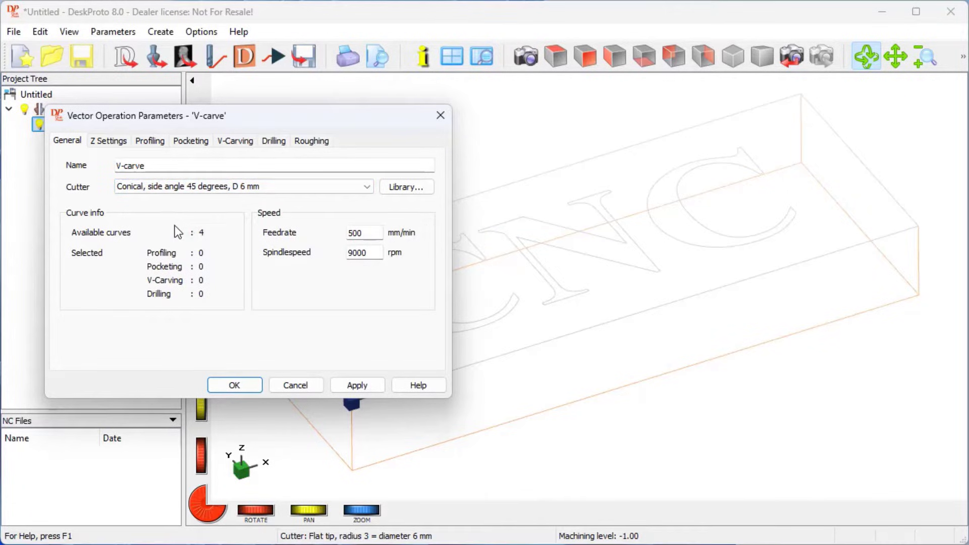
pyautogui.moveTo(337, 213); pyautogui.dragTo(416, 261)
# Step: After reviewing the depth value, box-select the three CNC letter outlines as custom V-carve curves
pyautogui.click(105, 139)
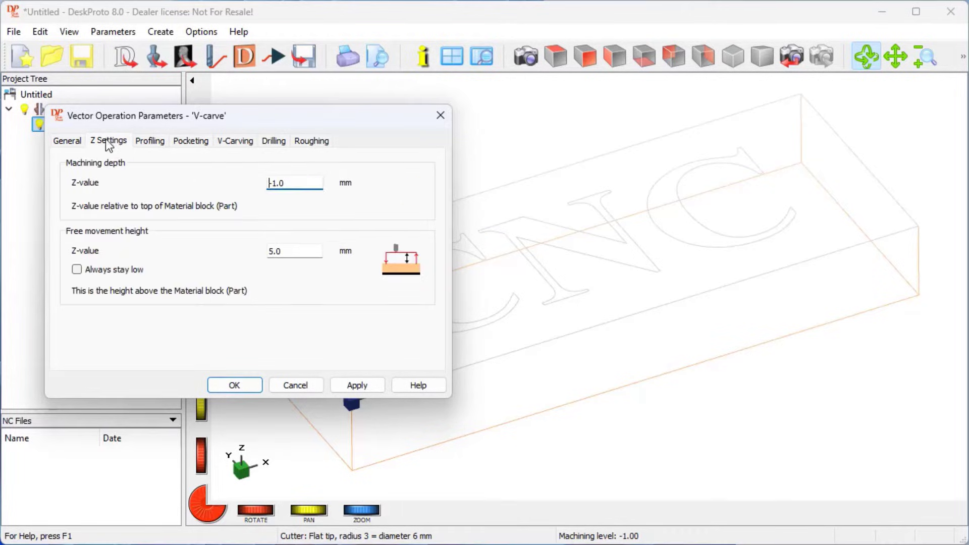
pyautogui.moveTo(272, 184); pyautogui.dragTo(317, 192)
pyautogui.write('4')
pyautogui.click(237, 141)
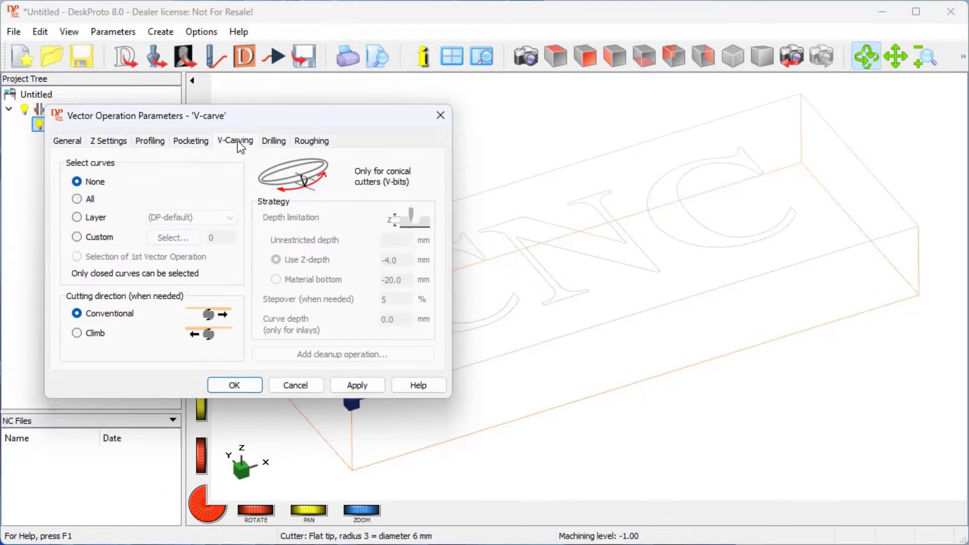
pyautogui.click(77, 237)
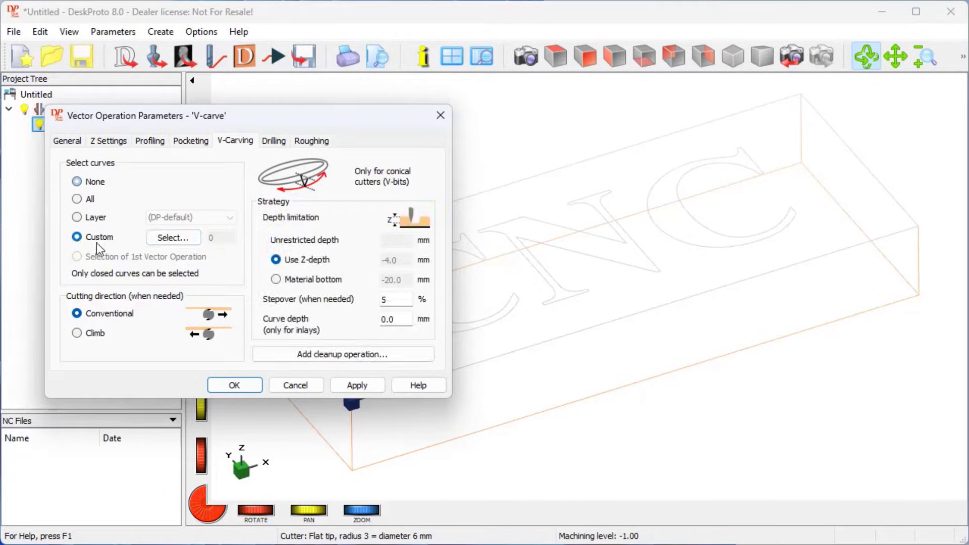
pyautogui.click(173, 238)
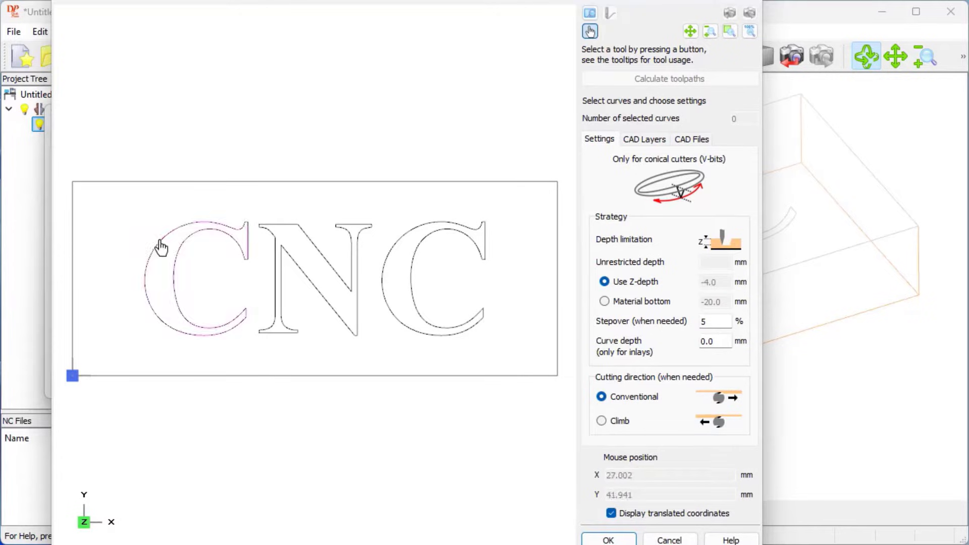
pyautogui.moveTo(122, 204)
pyautogui.mouseDown()
pyautogui.moveTo(524, 347)
pyautogui.moveTo(512, 352)
pyautogui.mouseUp()
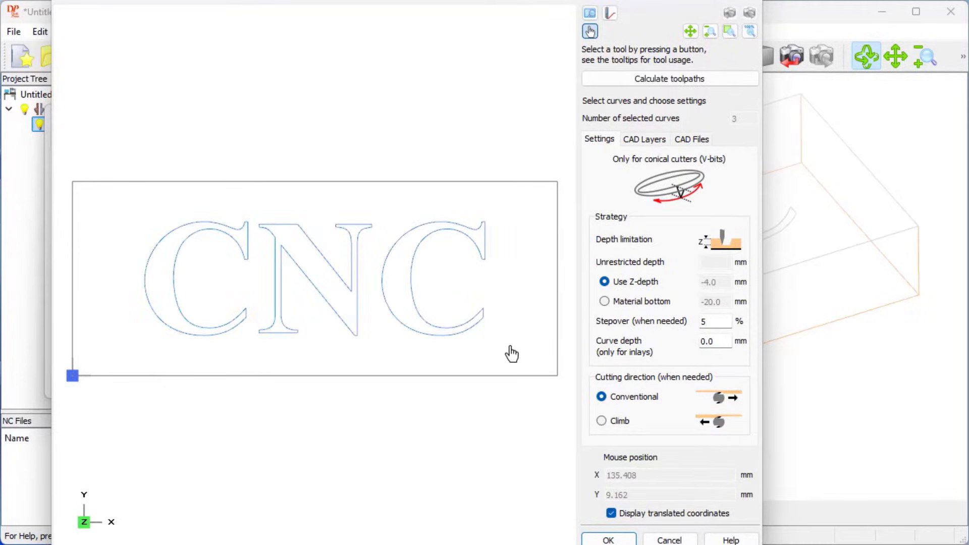
pyautogui.click(629, 539)
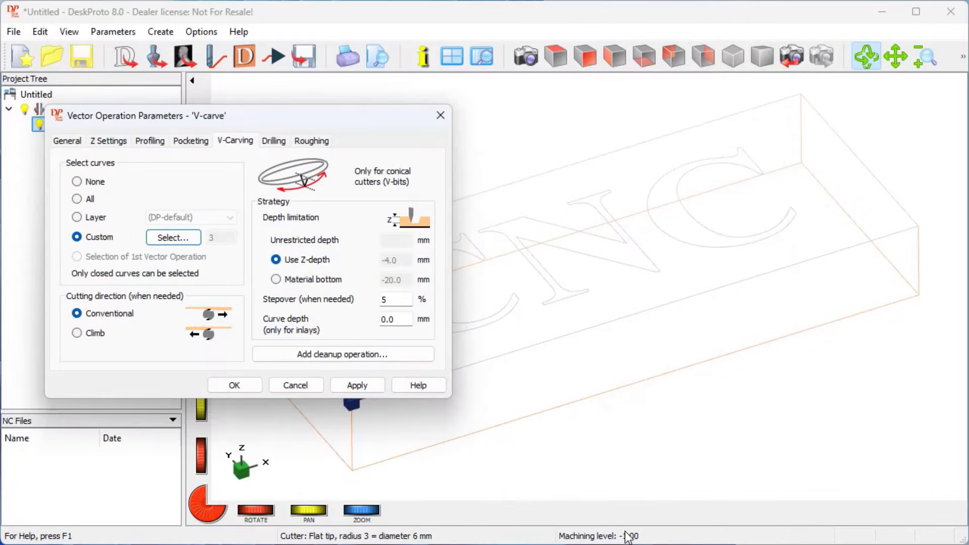
# Step: Set a custom 2 mm roughing layer height, apply it, and dismiss the cutter warning
pyautogui.click(311, 142)
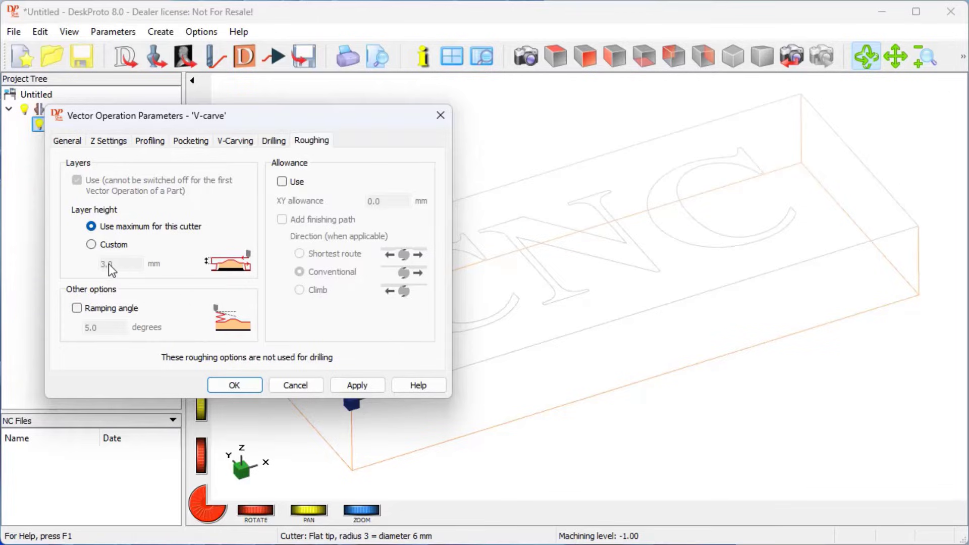
pyautogui.click(91, 245)
pyautogui.moveTo(127, 264); pyautogui.dragTo(99, 264)
pyautogui.write('2')
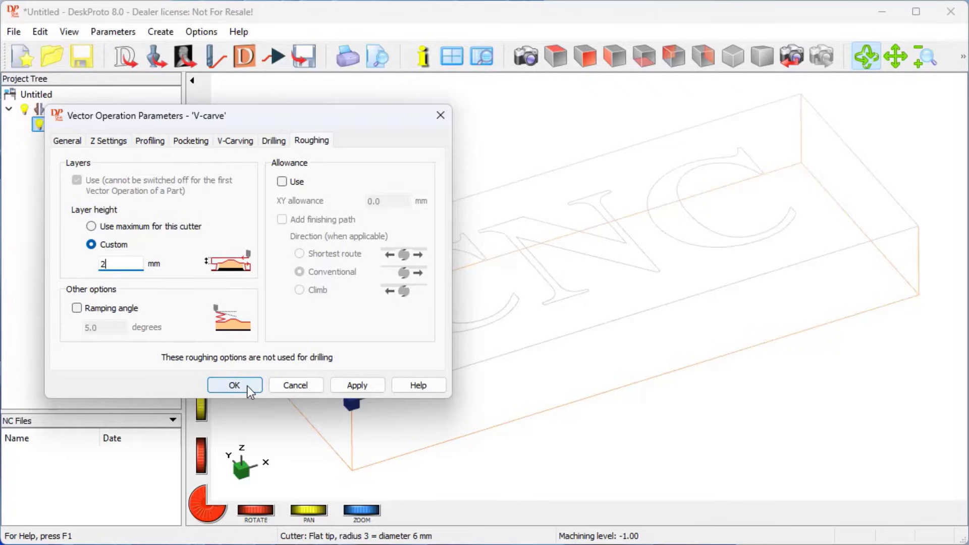
pyautogui.click(248, 386)
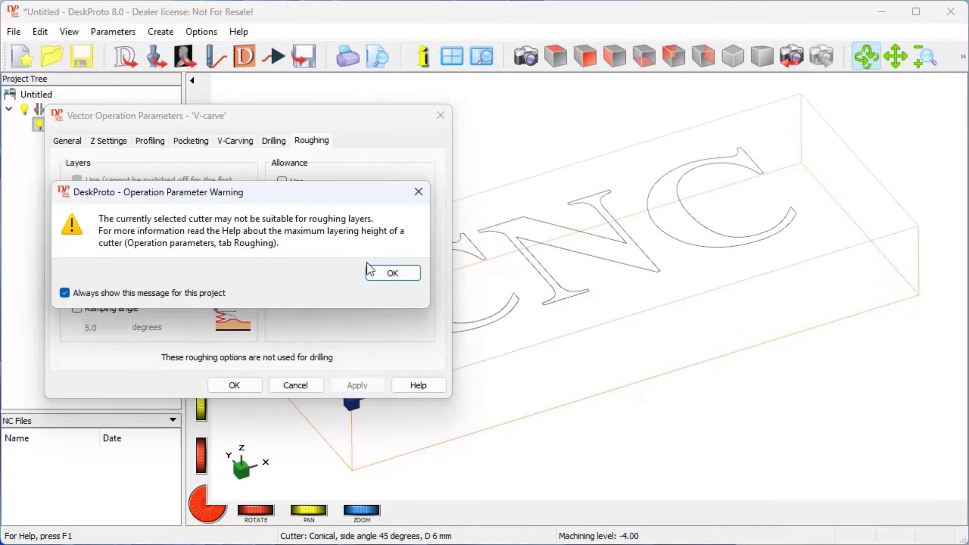
pyautogui.click(393, 274)
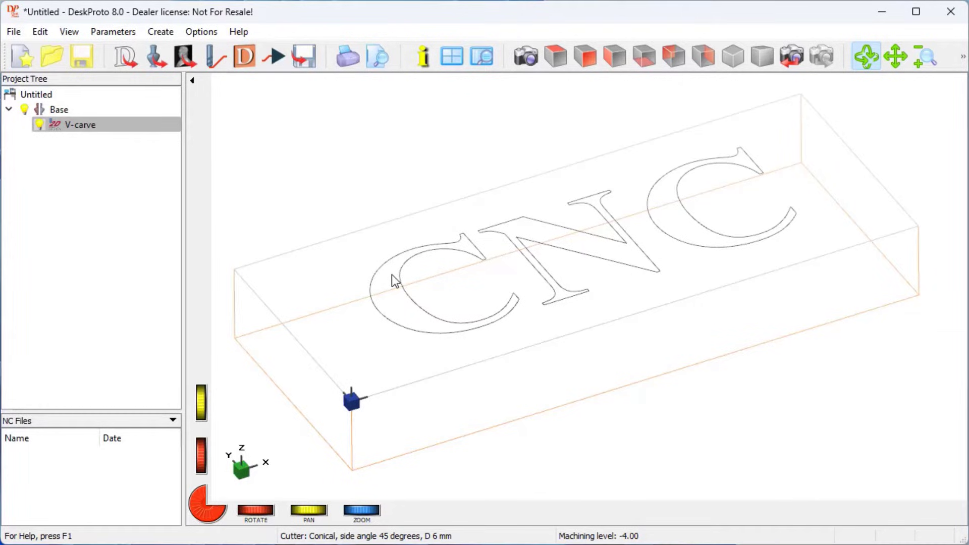
# Step: Calculate the V-carve toolpaths, close the time estimate, and orbit to inspect their depth
pyautogui.click(216, 58)
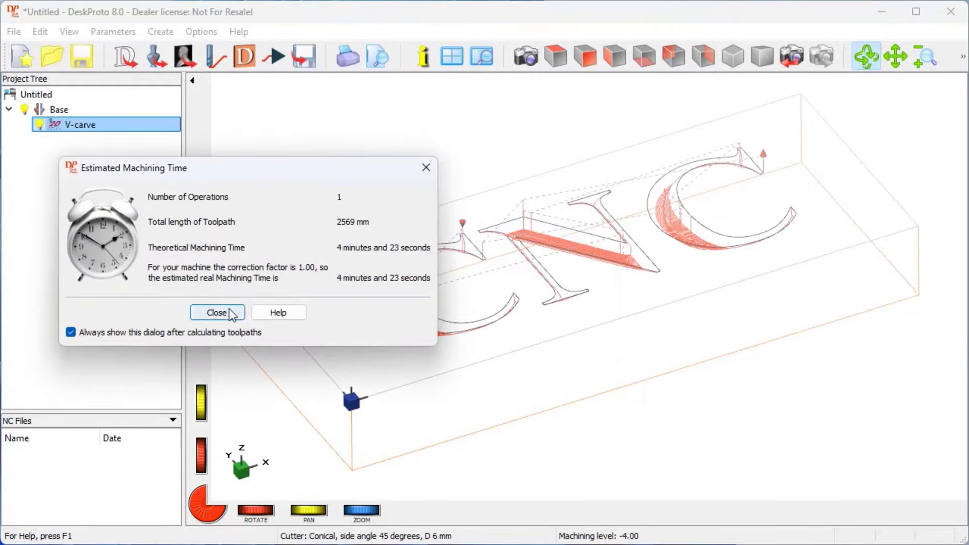
pyautogui.click(217, 313)
pyautogui.moveTo(554, 302); pyautogui.dragTo(548, 206)
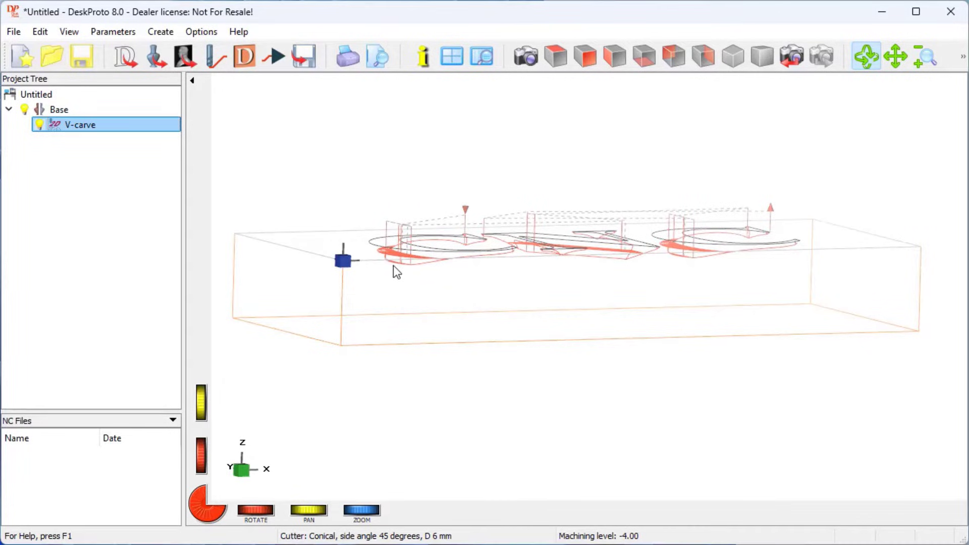
pyautogui.scroll(2, 398, 273)
pyautogui.scroll(2, 395, 267)
pyautogui.scroll(2, 394, 268)
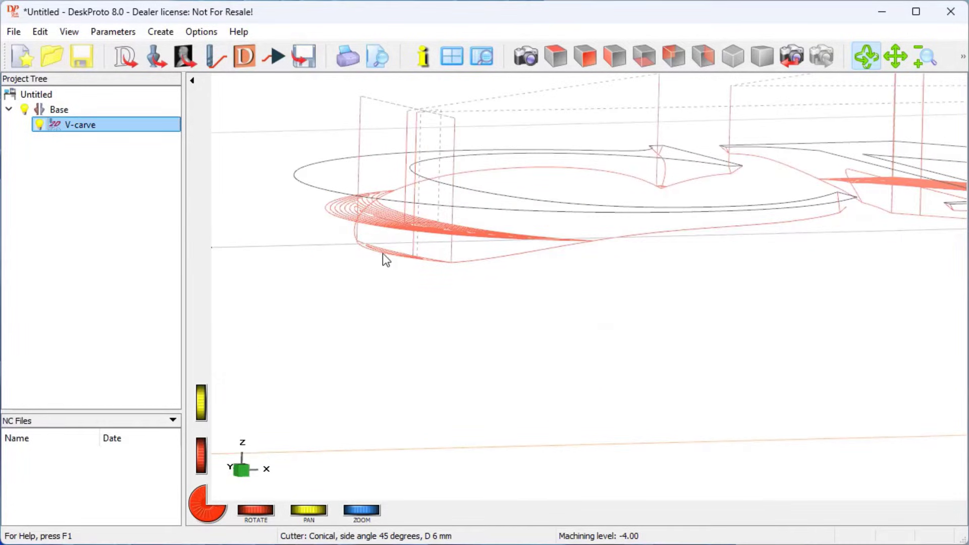
pyautogui.scroll(-2, 376, 254)
pyautogui.scroll(-2, 362, 264)
pyautogui.moveTo(346, 266)
pyautogui.mouseDown()
pyautogui.moveTo(368, 305)
pyautogui.moveTo(431, 321)
pyautogui.mouseUp()
pyautogui.scroll(2, 376, 281)
pyautogui.scroll(-2, 305, 297)
pyautogui.scroll(-2, 305, 288)
pyautogui.moveTo(682, 303)
pyautogui.mouseDown()
pyautogui.moveTo(717, 345)
pyautogui.moveTo(731, 381)
pyautogui.mouseUp()
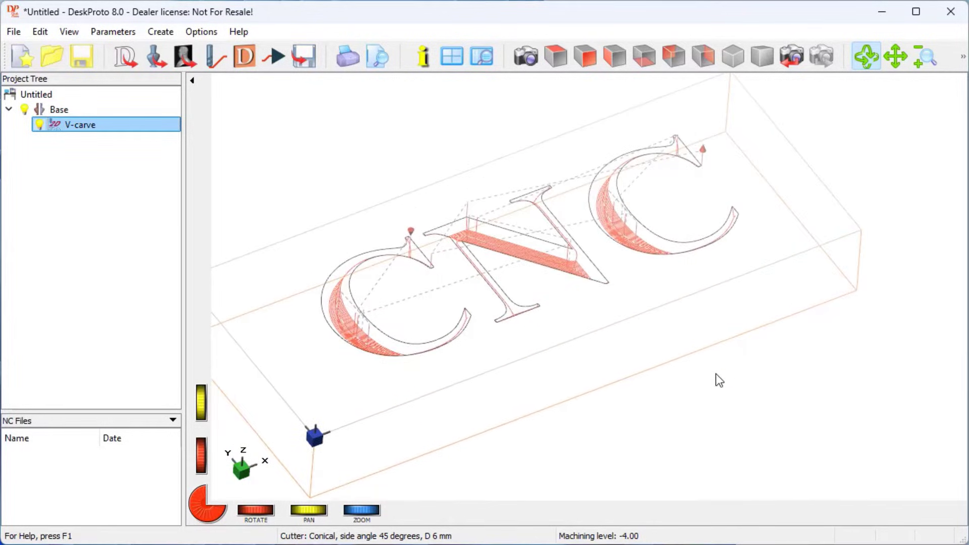
# Step: Simulate the V-carve operation and orbit to view the letters carved into the block
pyautogui.click(245, 56)
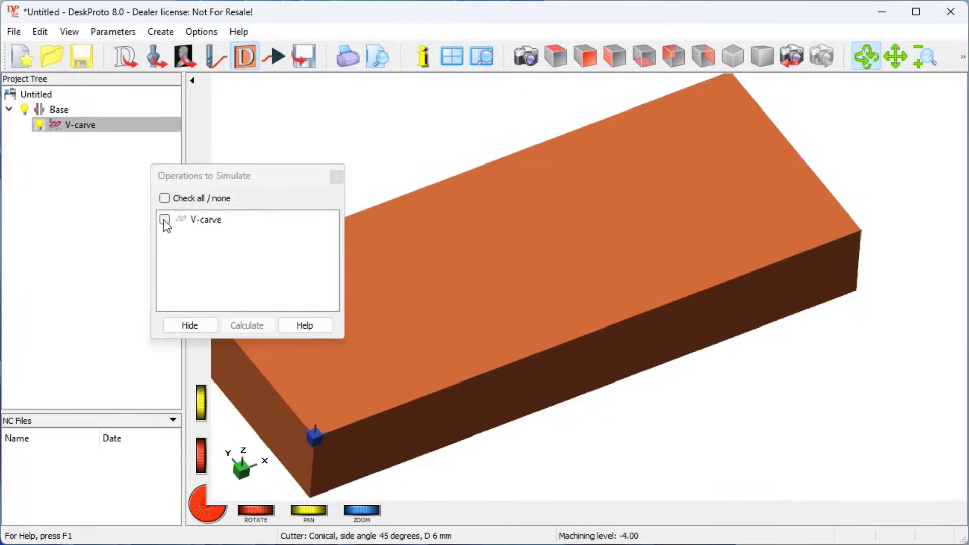
pyautogui.click(165, 220)
pyautogui.click(270, 327)
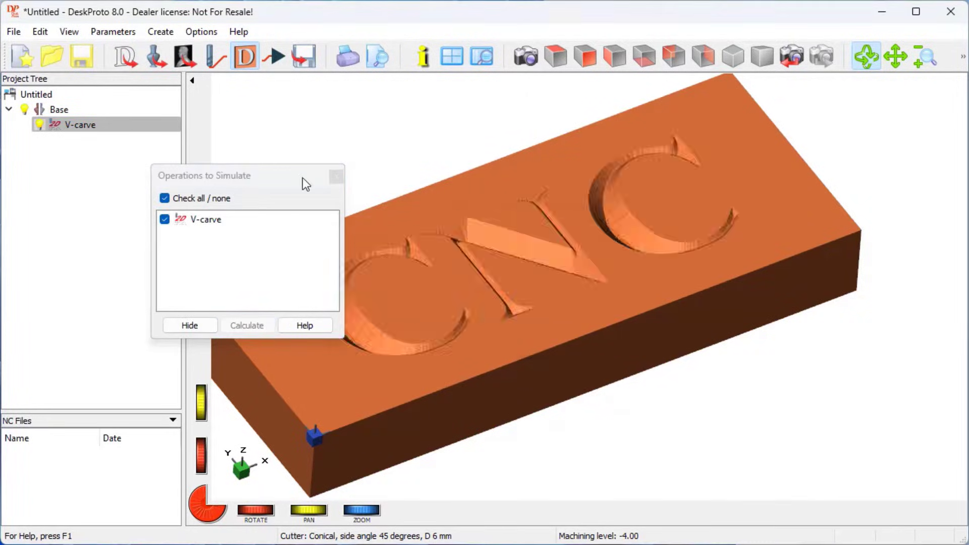
pyautogui.moveTo(303, 178); pyautogui.dragTo(213, 129)
pyautogui.moveTo(500, 244)
pyautogui.mouseDown()
pyautogui.moveTo(494, 320)
pyautogui.moveTo(515, 297)
pyautogui.mouseUp()
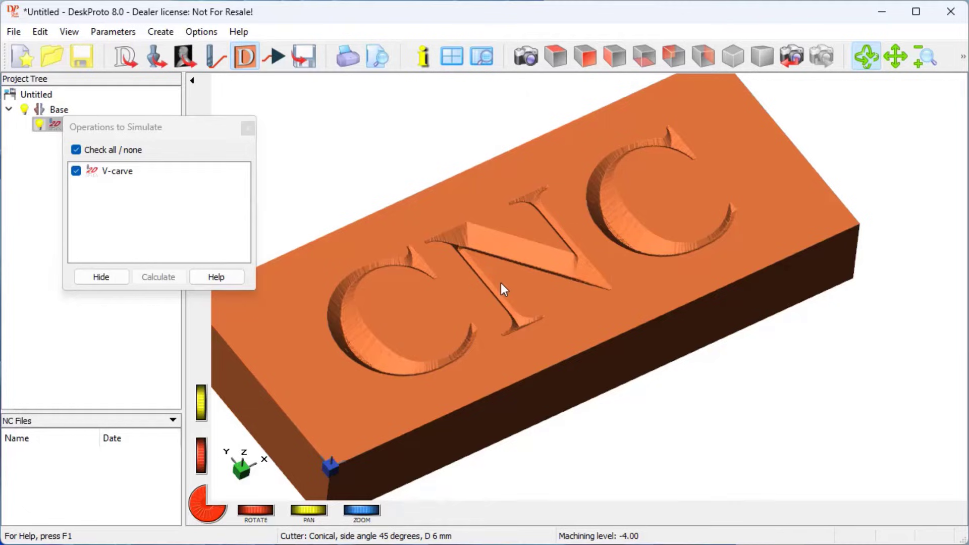
# Step: Close the simulation and save the V-carve toolpaths as the NC program Base.nc
pyautogui.click(102, 277)
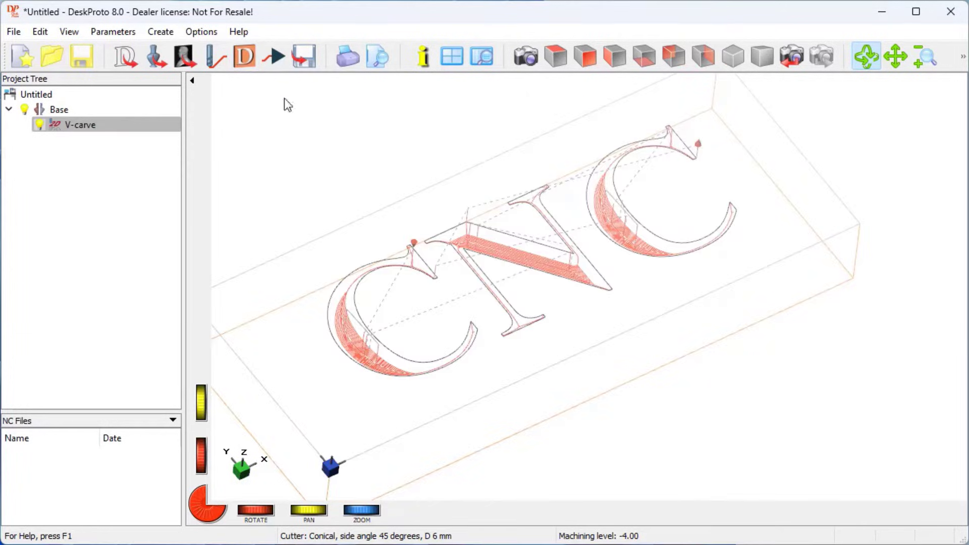
pyautogui.click(305, 59)
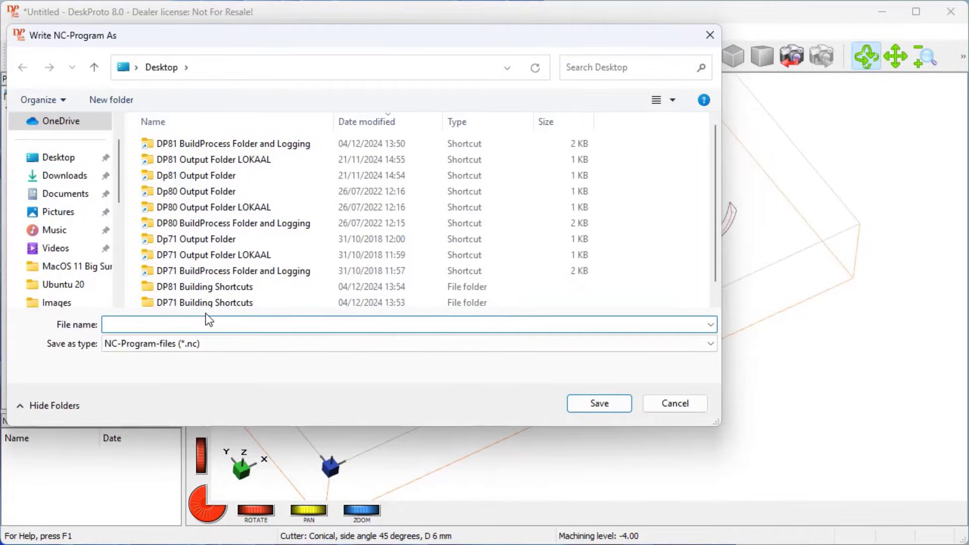
pyautogui.write('Bas')
pyautogui.write('e')
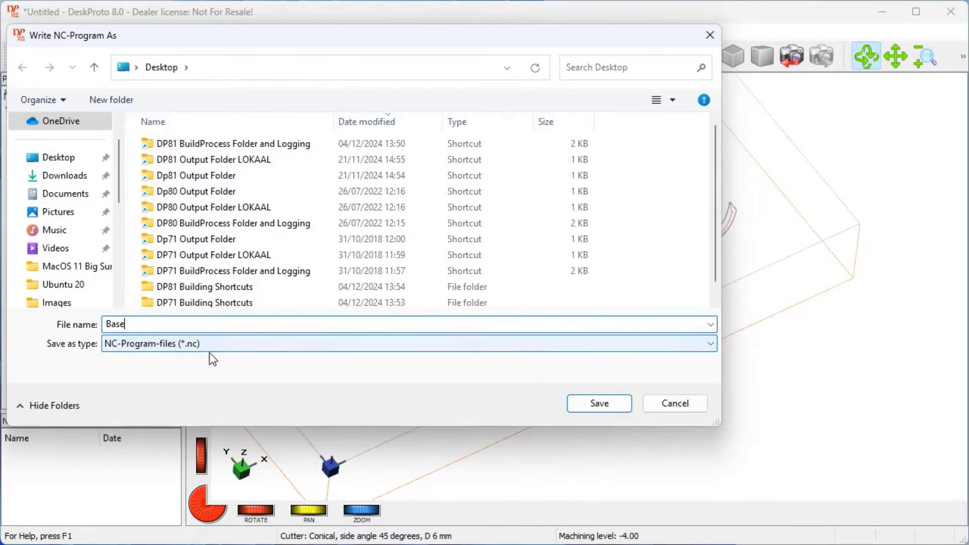
pyautogui.click(609, 404)
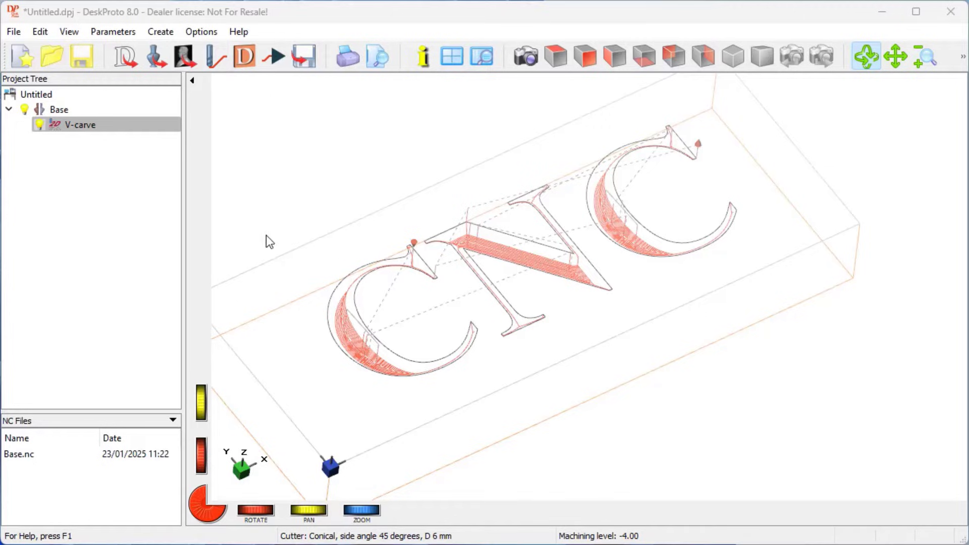
# Step: Duplicate the Base part as a new part named Plug
pyautogui.rightClick(56, 113)
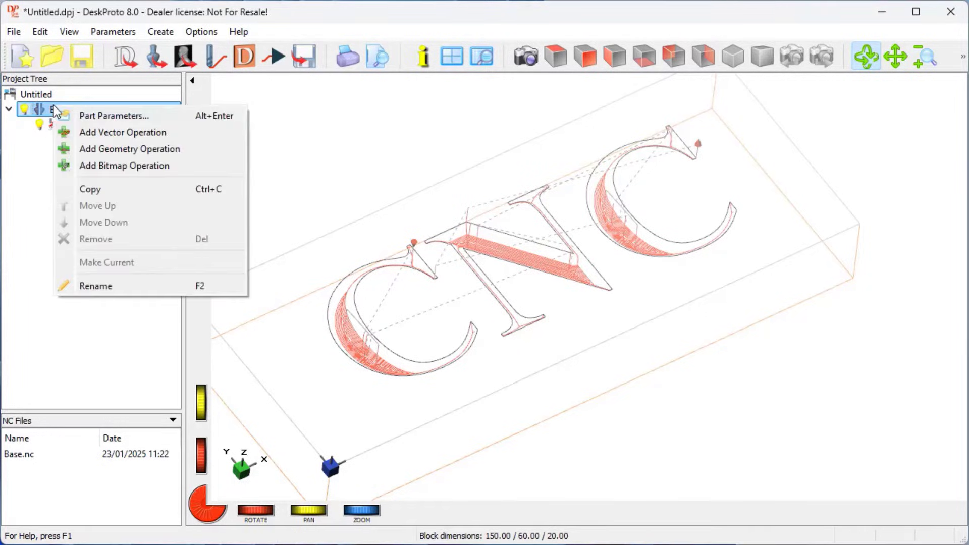
pyautogui.click(105, 189)
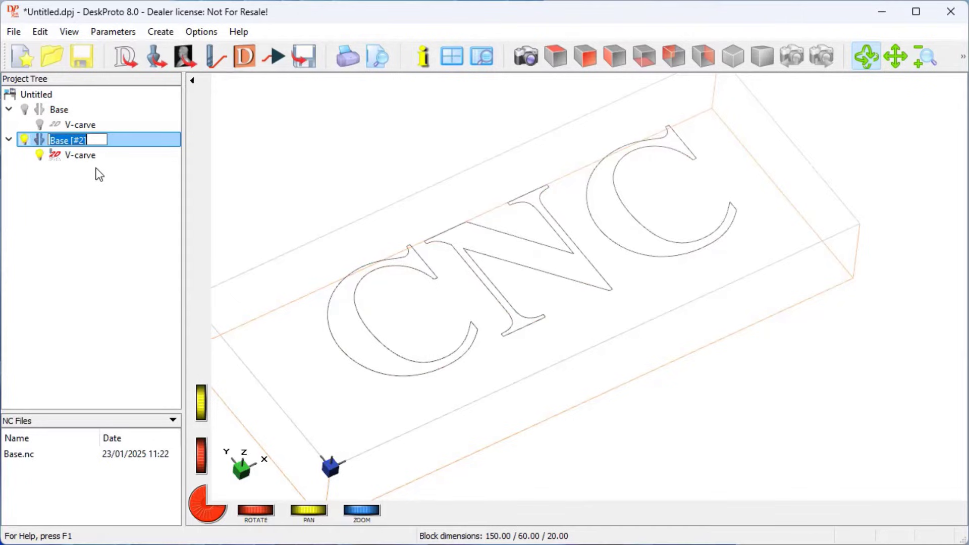
pyautogui.write('Plug')
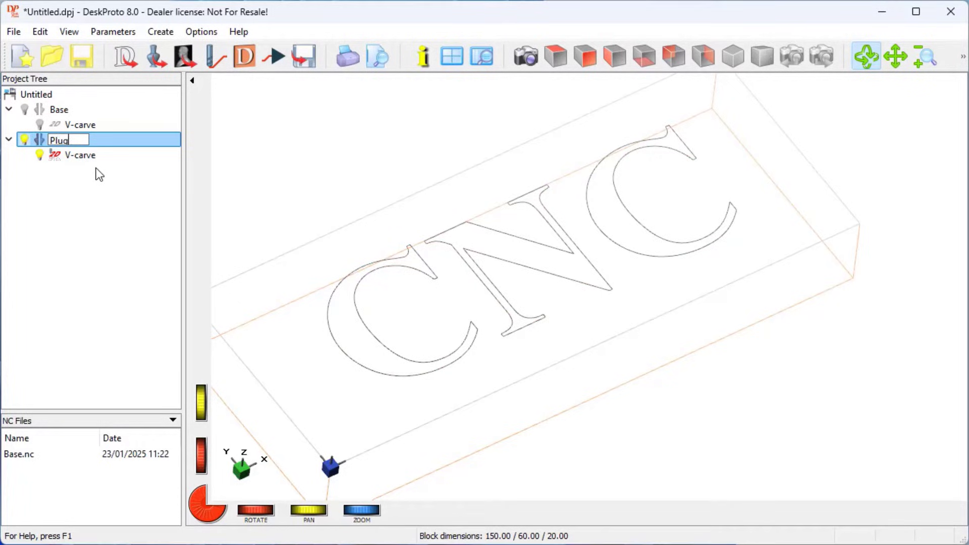
pyautogui.press('Return')
# Step: Mirror the Plug part across the Y-Z plane
pyautogui.doubleClick(90, 140)
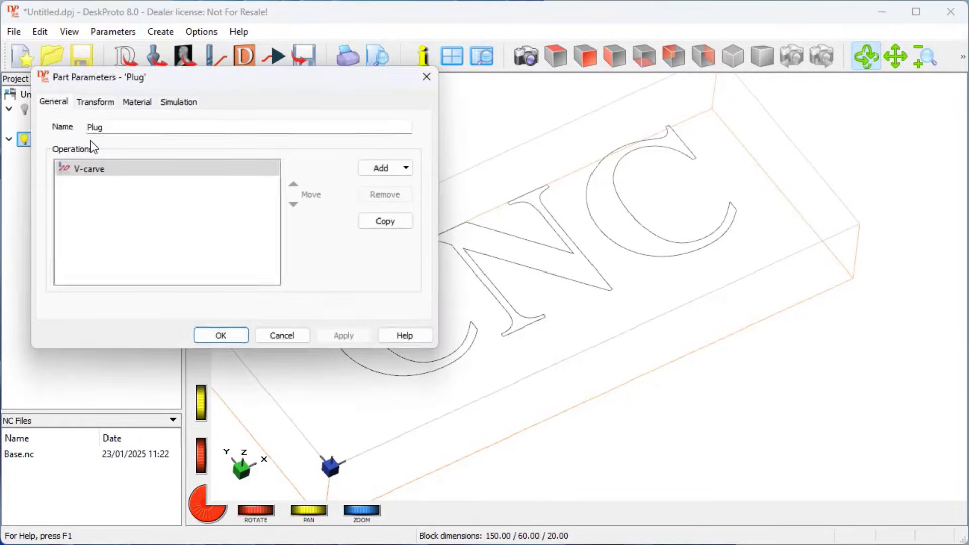
pyautogui.click(99, 107)
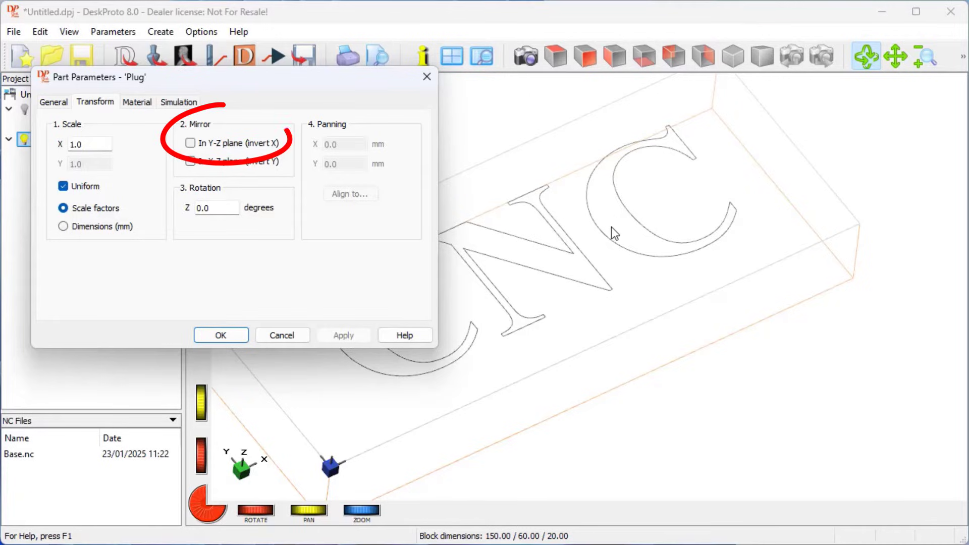
pyautogui.click(190, 142)
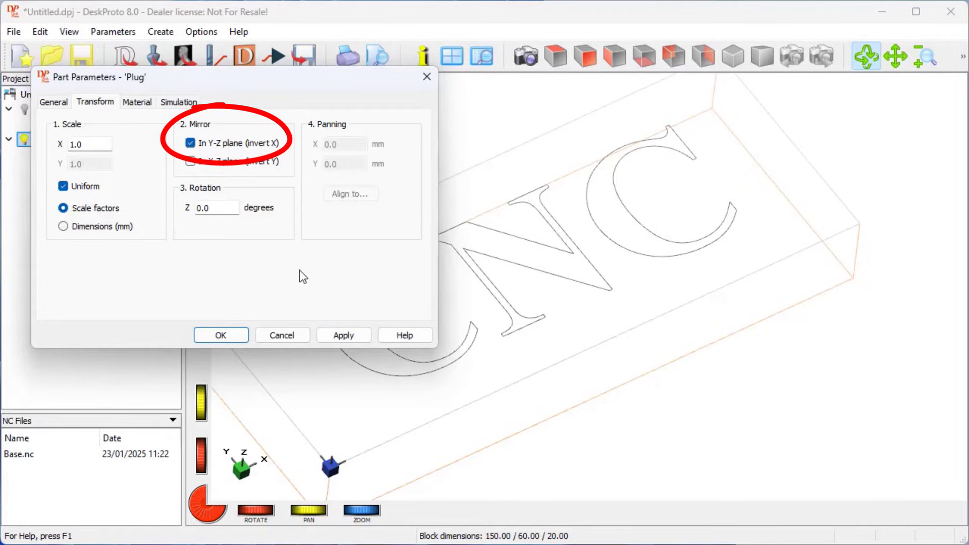
pyautogui.click(353, 335)
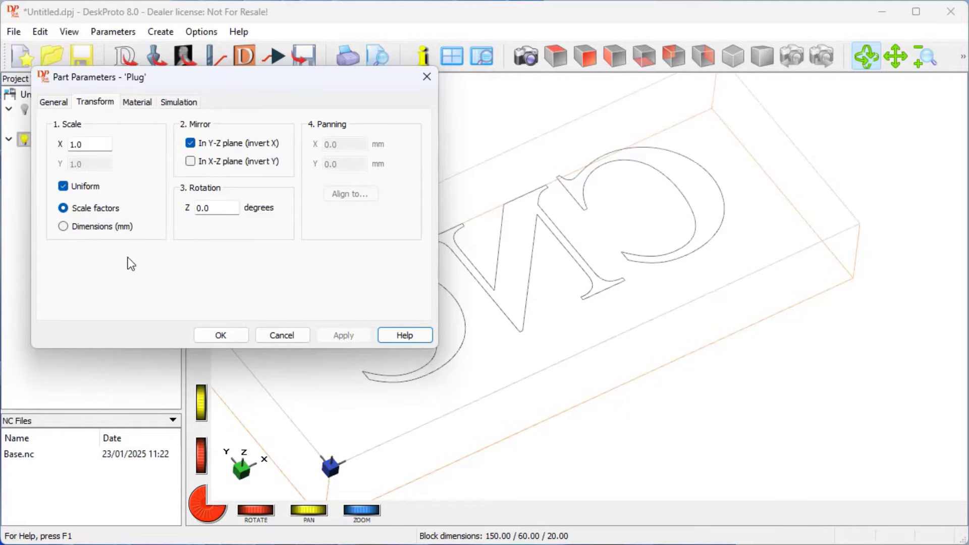
# Step: Set Plug's custom material block to X 110 mm and Y 40 mm
pyautogui.click(134, 102)
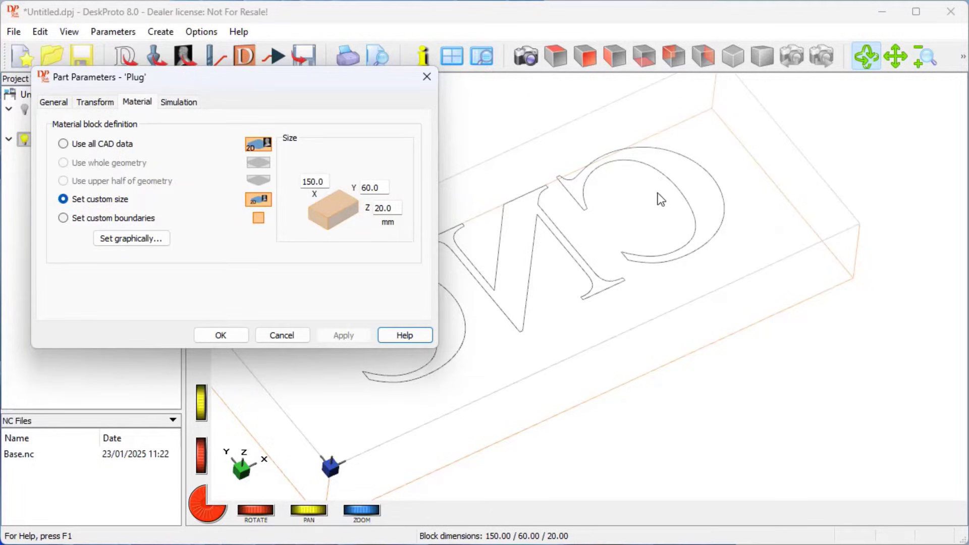
pyautogui.moveTo(324, 182); pyautogui.dragTo(308, 182)
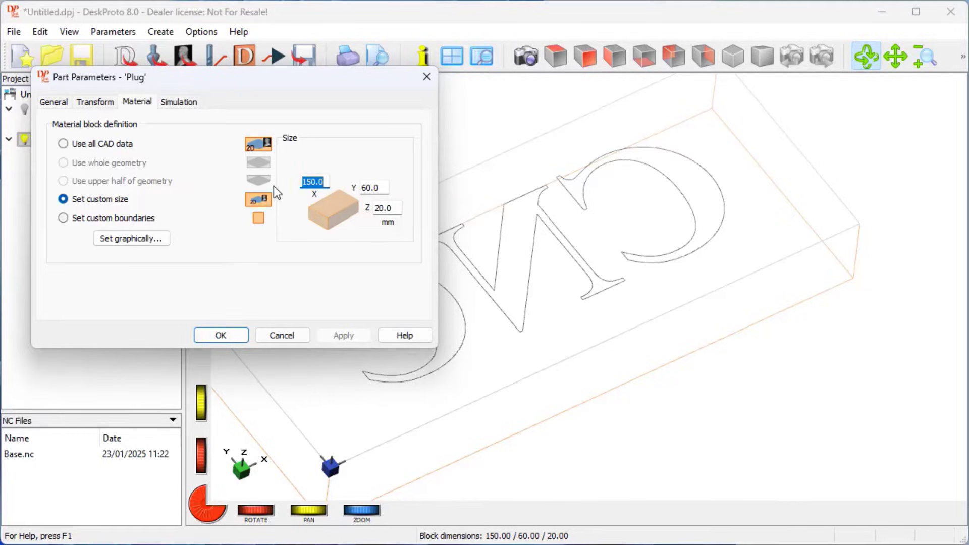
pyautogui.write('110')
pyautogui.moveTo(386, 188); pyautogui.dragTo(352, 191)
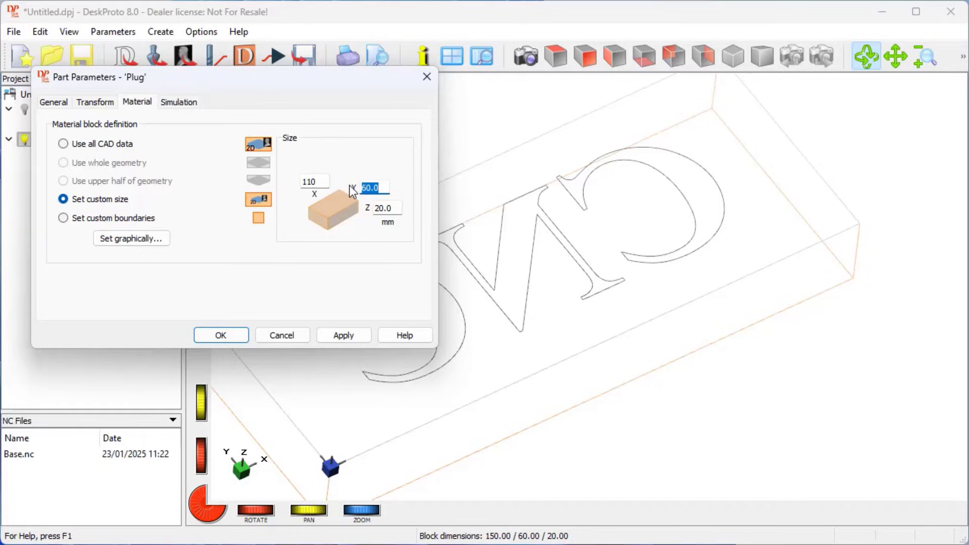
pyautogui.write('40')
pyautogui.click(220, 335)
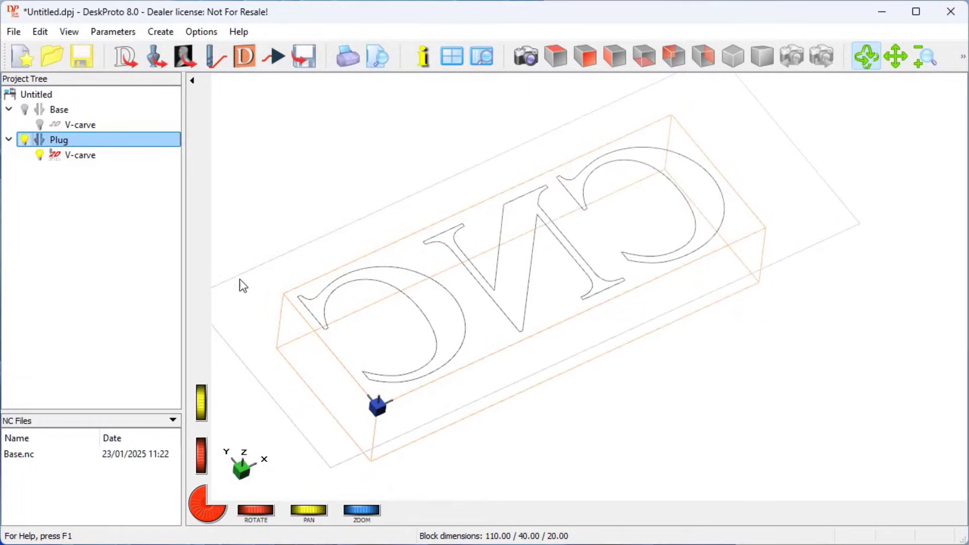
# Step: Switch Plug's V-carve curve selection to All curves and dismiss the cutter warnings
pyautogui.doubleClick(93, 157)
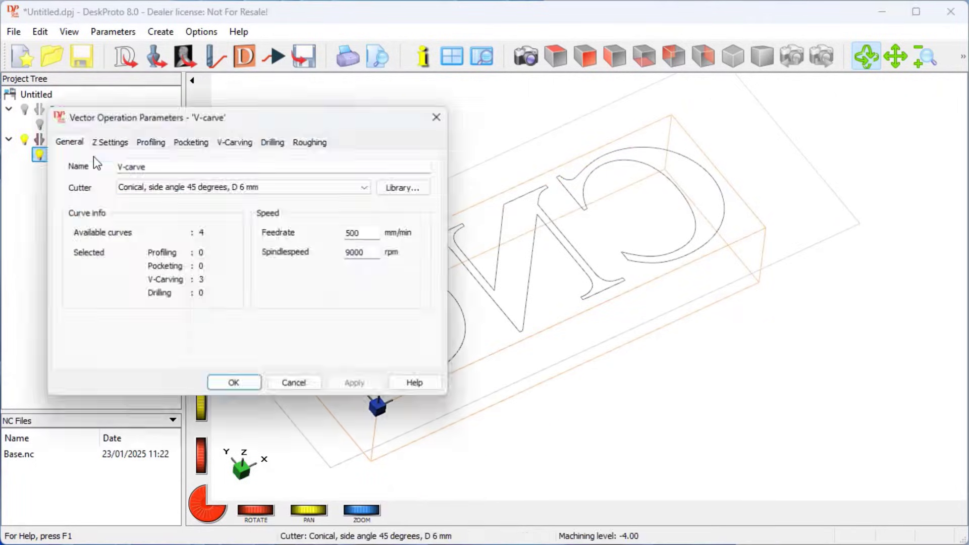
pyautogui.click(235, 142)
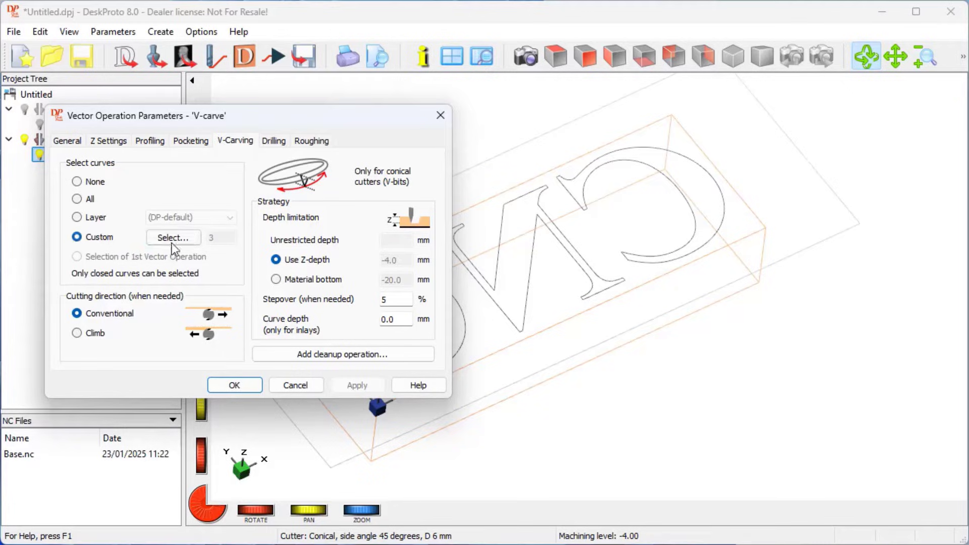
pyautogui.click(77, 201)
pyautogui.click(356, 385)
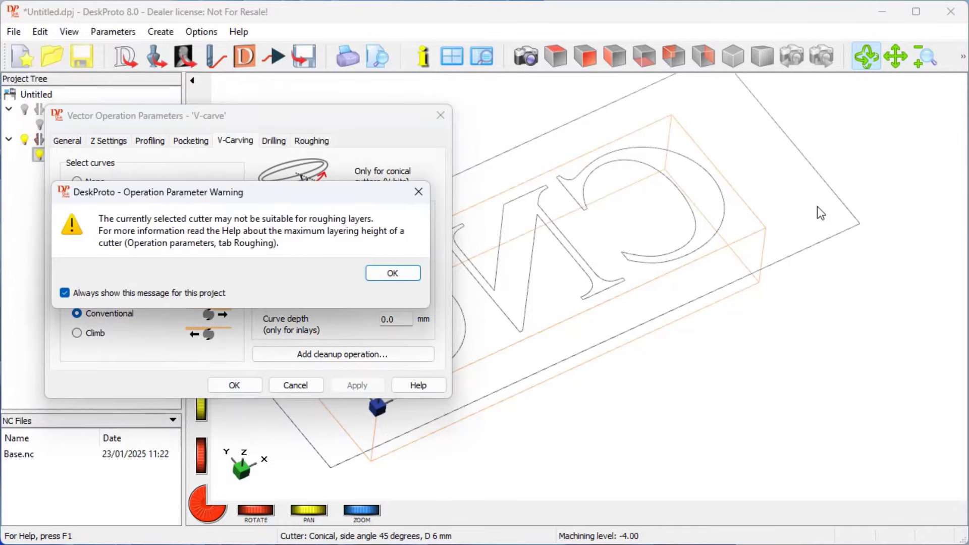
pyautogui.click(387, 277)
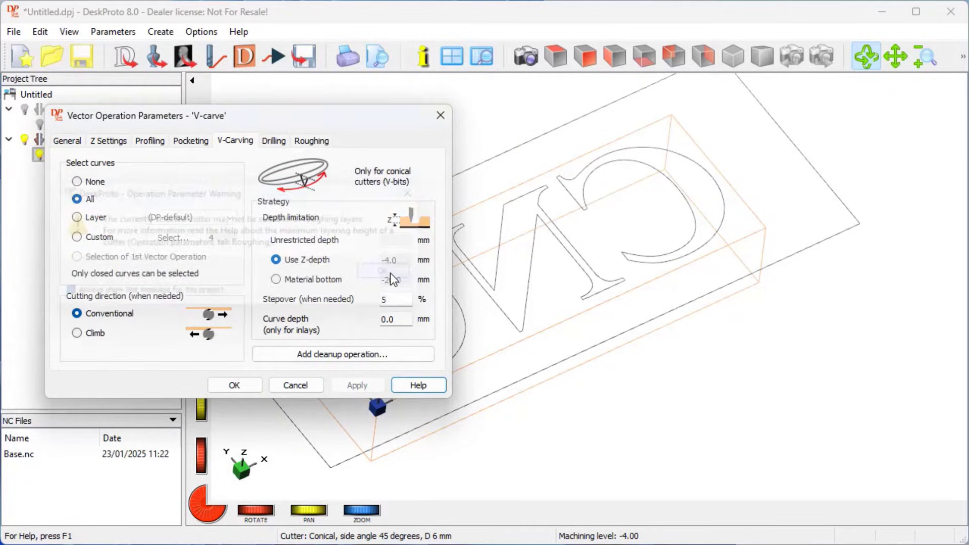
pyautogui.click(249, 385)
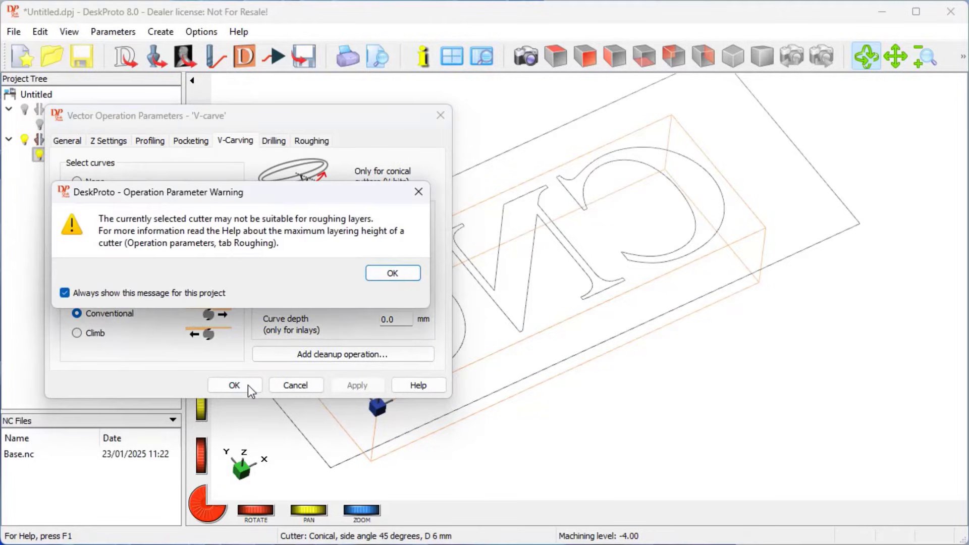
pyautogui.click(379, 276)
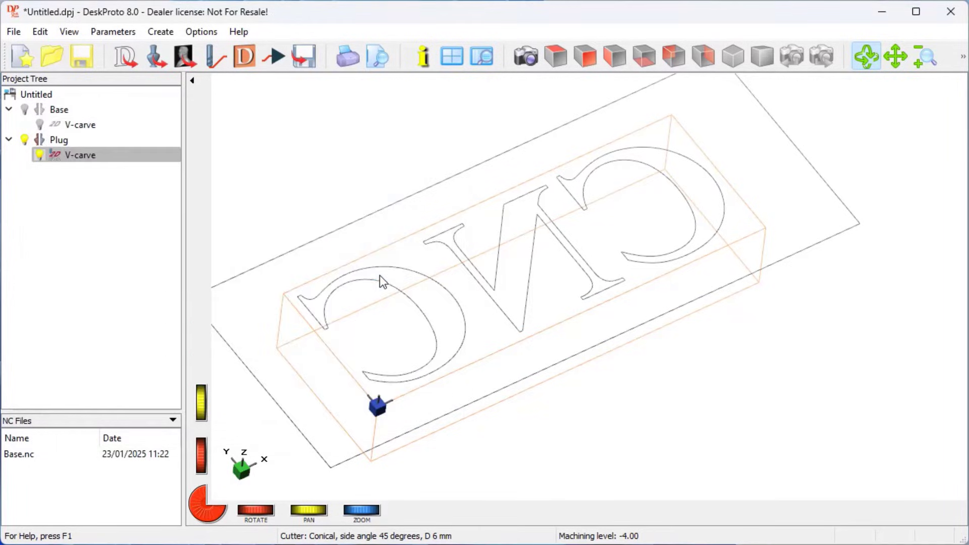
# Step: Calculate the Plug's V-carve toolpaths (about 24 minutes estimated) and open the machining simulation
pyautogui.click(217, 62)
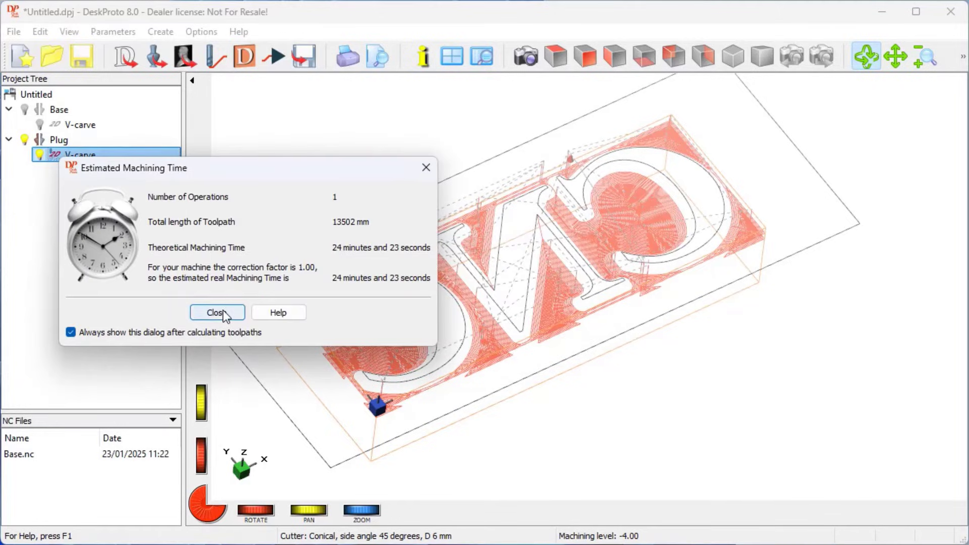
pyautogui.click(218, 314)
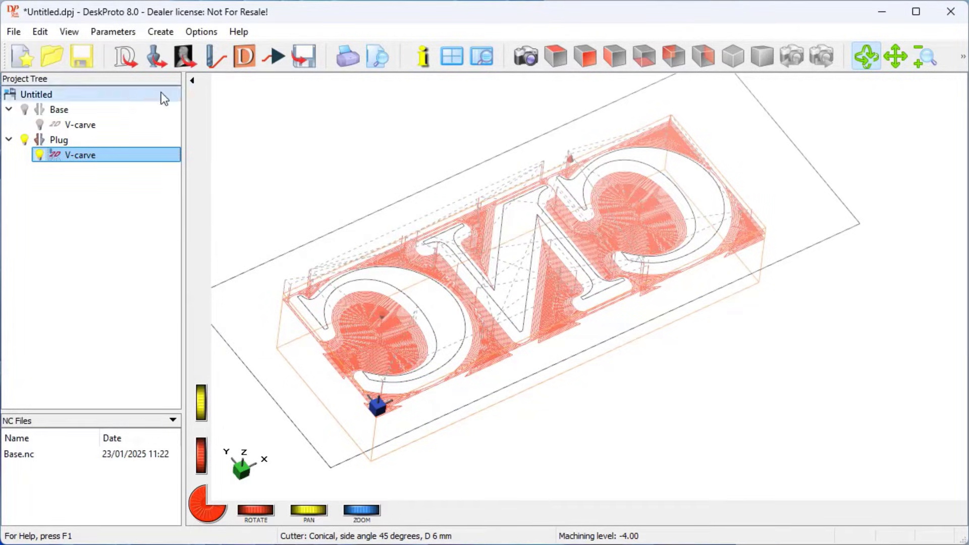
pyautogui.click(237, 60)
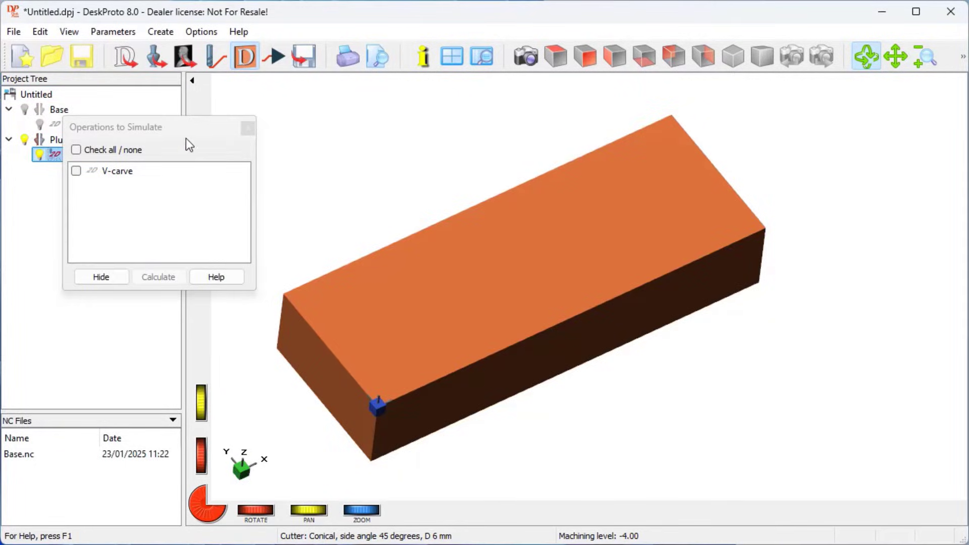
# Step: Simulate only the V-carve operation to show the Plug block carved with mirrored lettering
pyautogui.click(76, 171)
pyautogui.click(167, 280)
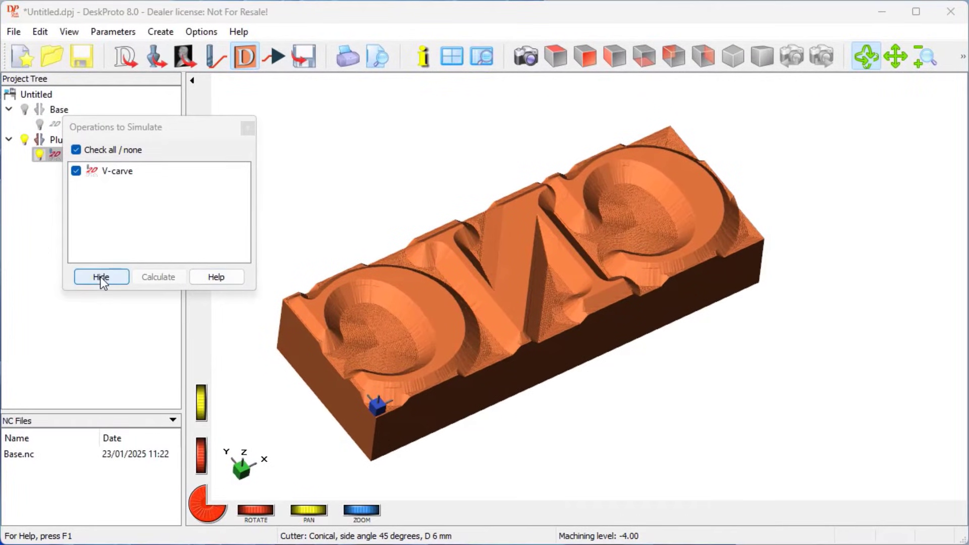
# Step: Set the Plug V-carve operation's curve depth to -3 mm
pyautogui.click(101, 277)
pyautogui.click(79, 156)
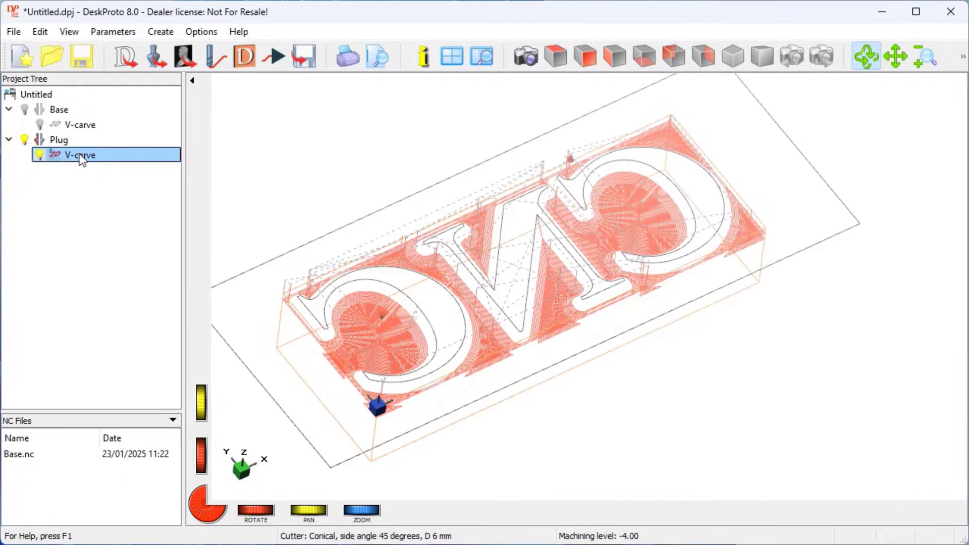
pyautogui.doubleClick(79, 155)
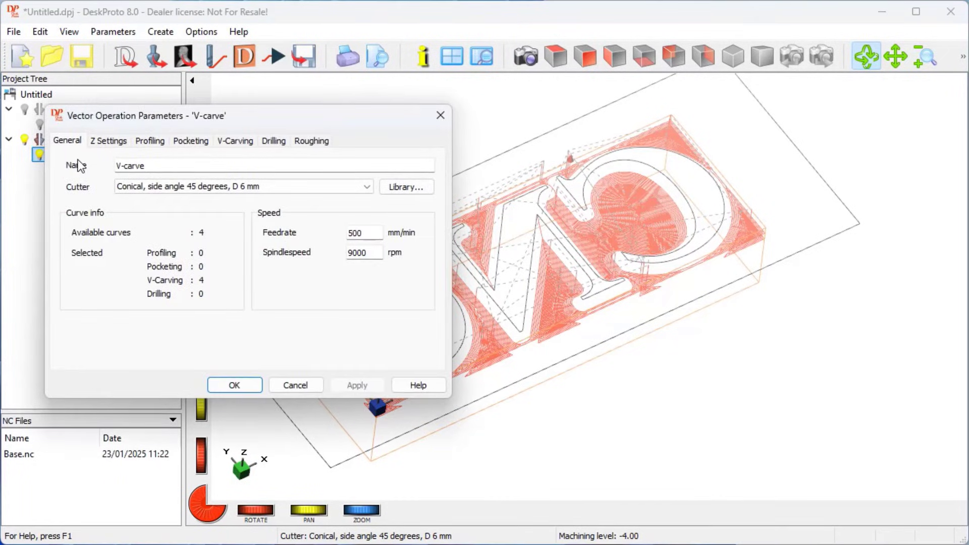
pyautogui.click(245, 145)
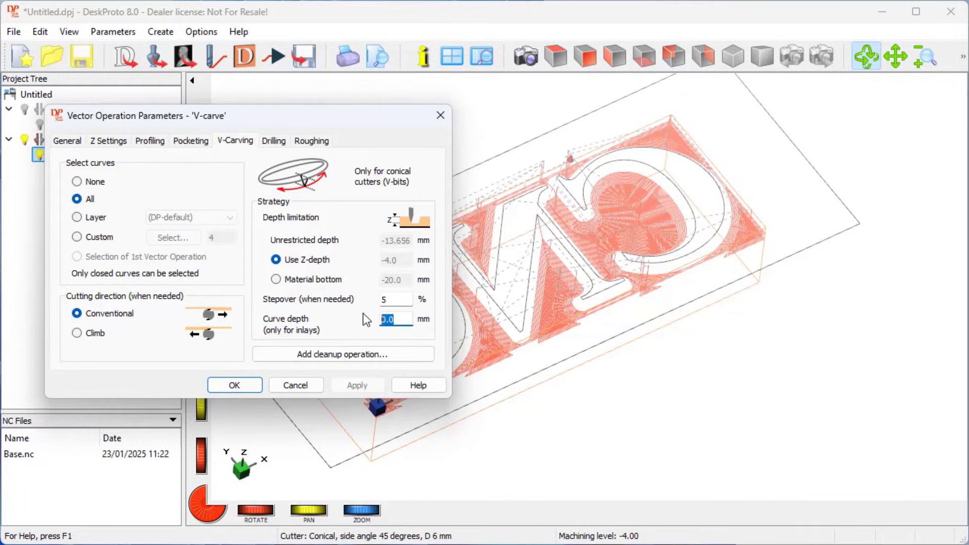
pyautogui.write('-3')
pyautogui.click(255, 385)
# Step: Recalculate the Plug's V-carve toolpaths past the warnings and reopen the simulation
pyautogui.click(343, 269)
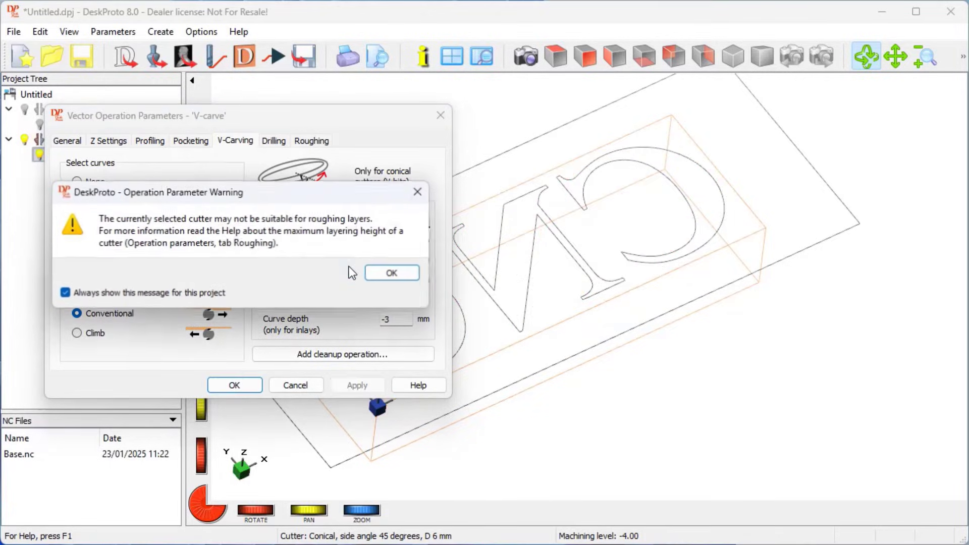
pyautogui.click(375, 277)
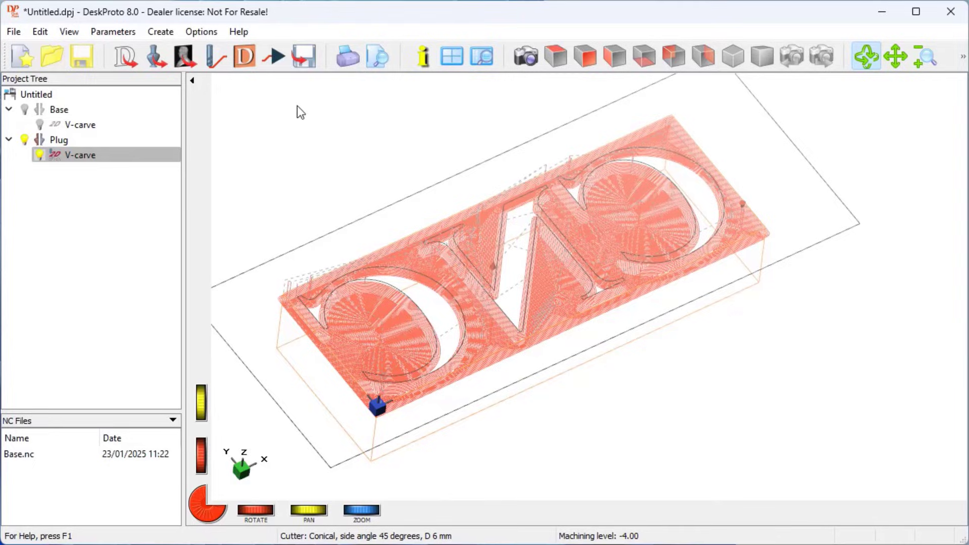
pyautogui.click(244, 57)
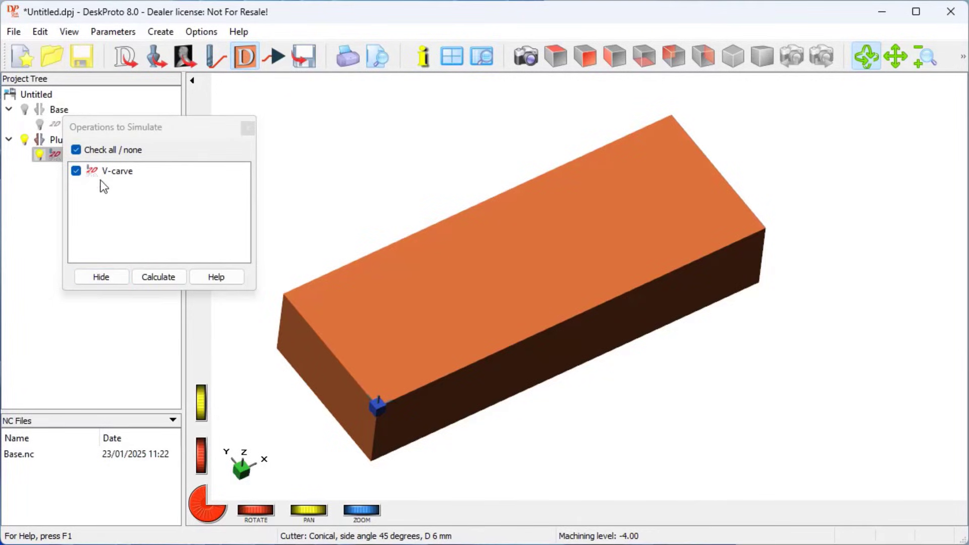
# Step: Simulate the -3 mm Plug carve showing raised CNC lettering, then hide the simulation
pyautogui.click(159, 277)
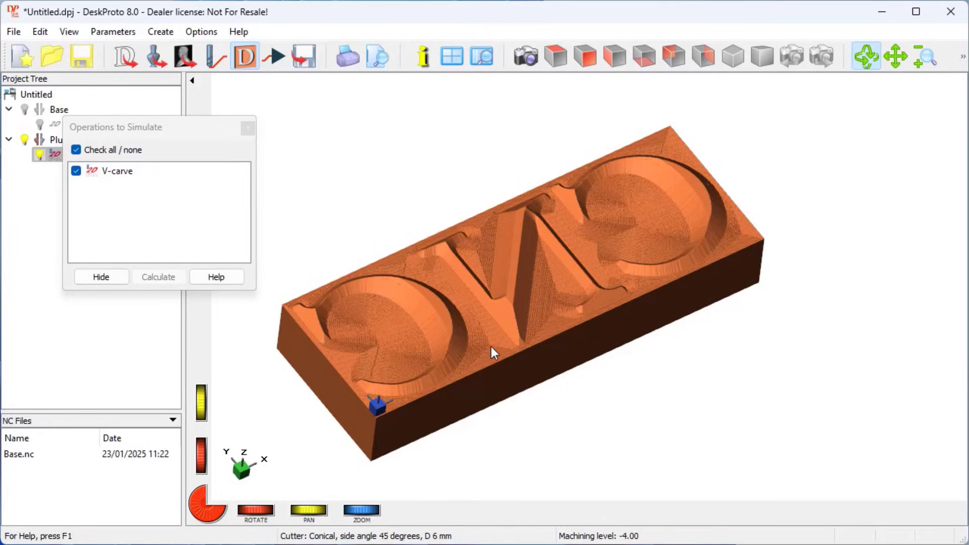
pyautogui.click(102, 278)
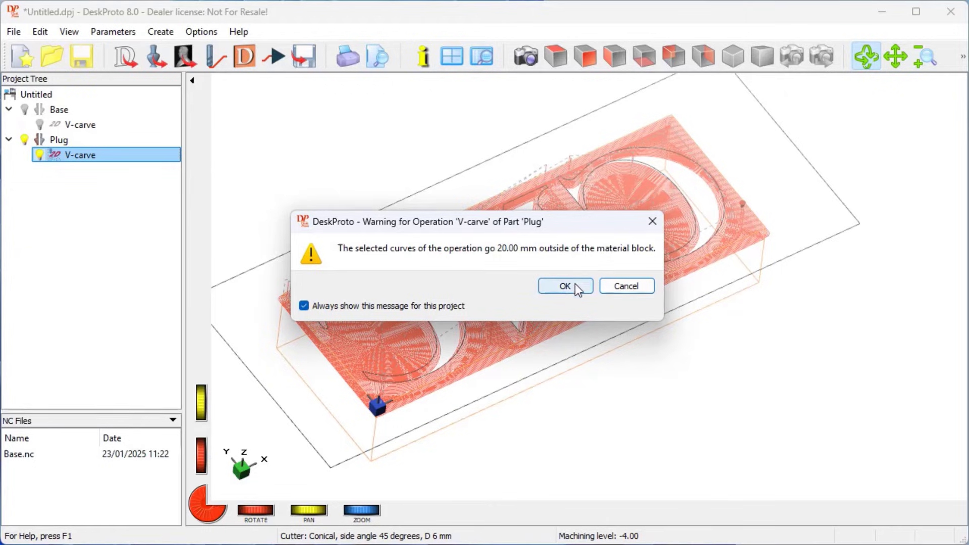
# Step: Accept the out-of-block warning and save the NC program as Plug.nc on the Desktop
pyautogui.click(578, 288)
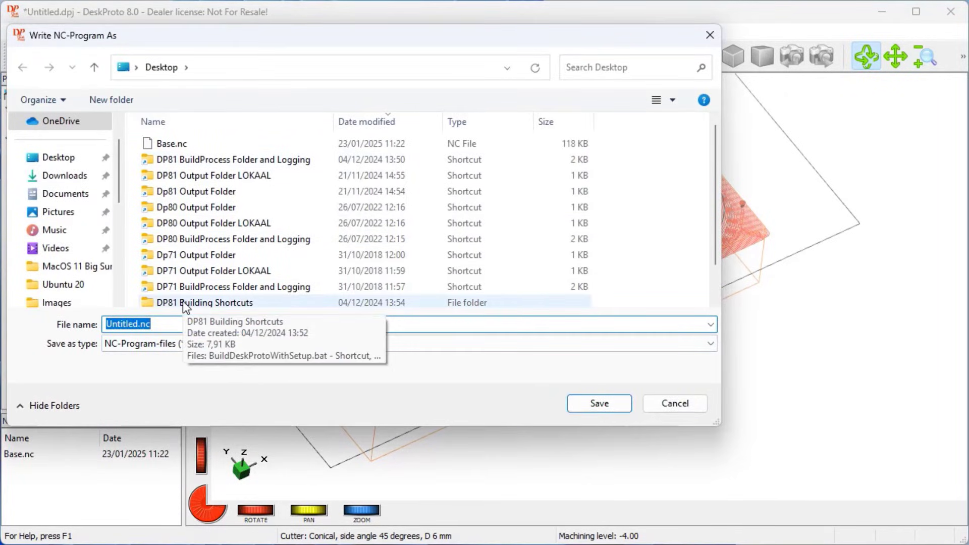
pyautogui.write('Plug')
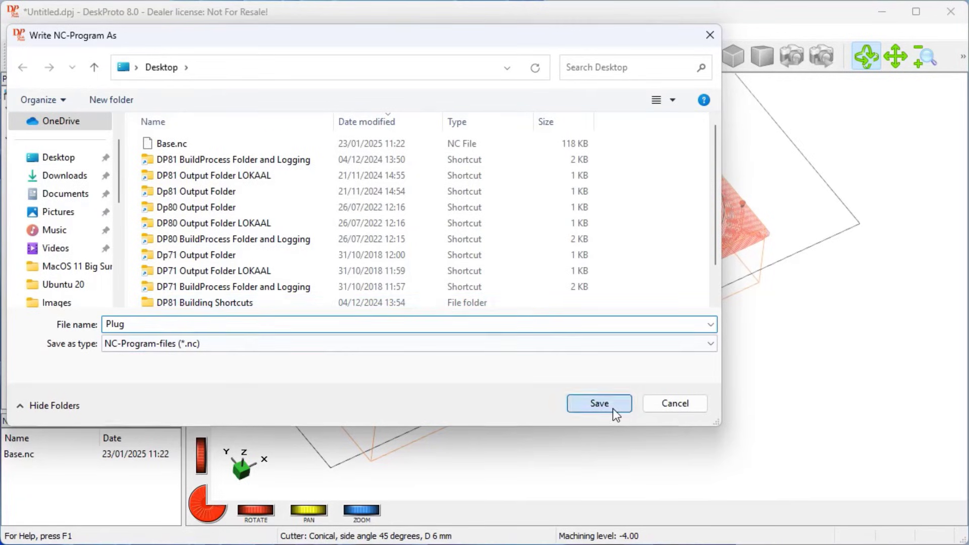
pyautogui.click(613, 407)
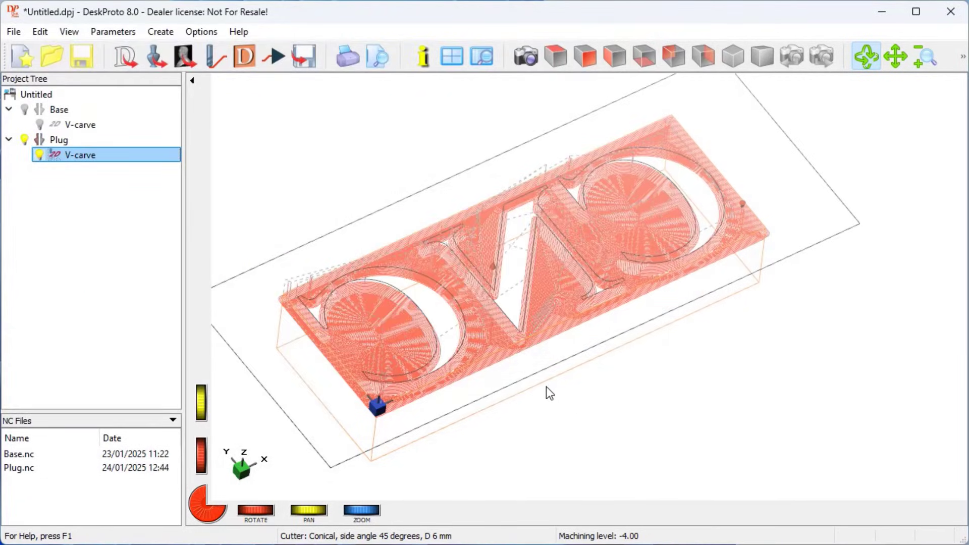